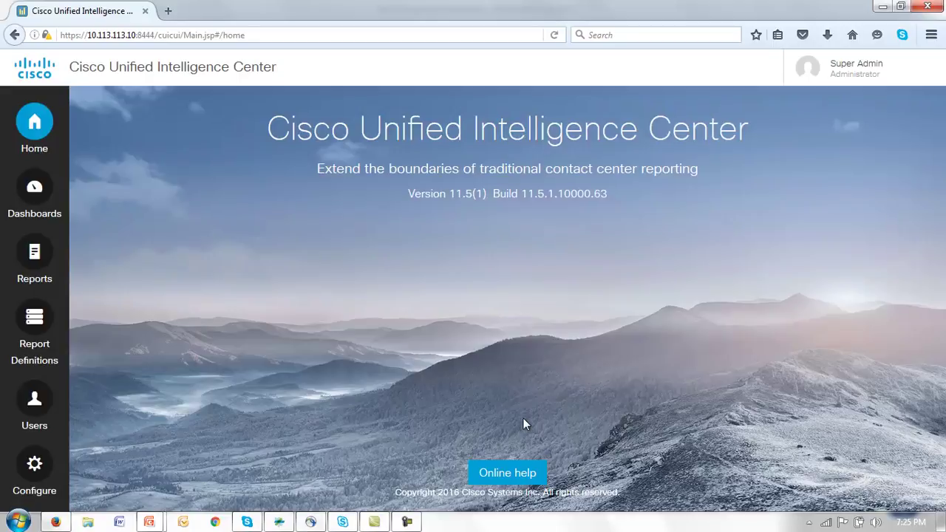
Open and run the ServiceLevel report from the Acme Reports folder.
{"action": "left_click", "coordinate": [34, 257]}
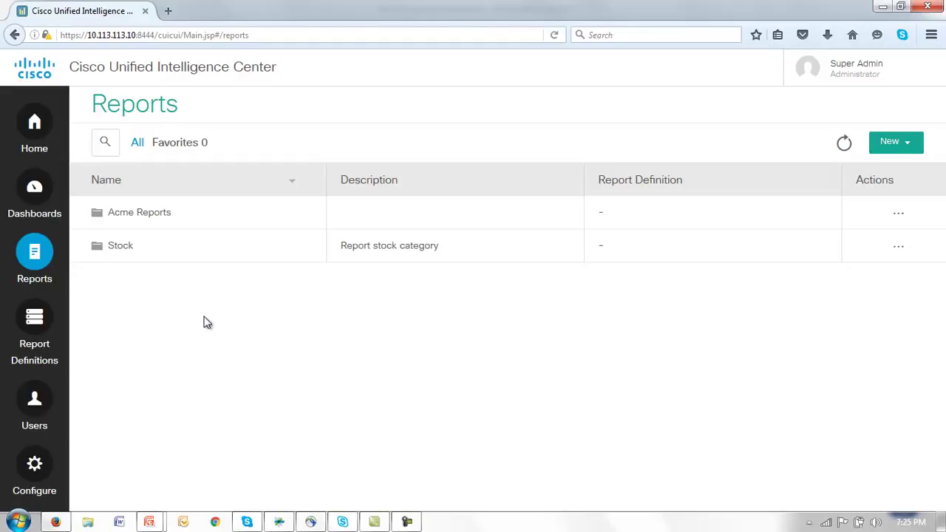
{"action": "left_click", "coordinate": [125, 219]}
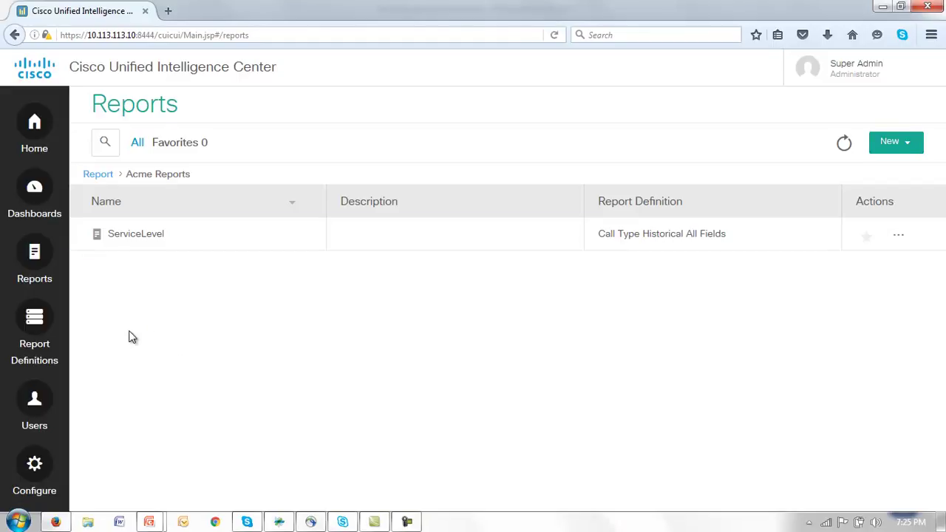
{"action": "left_click", "coordinate": [126, 238]}
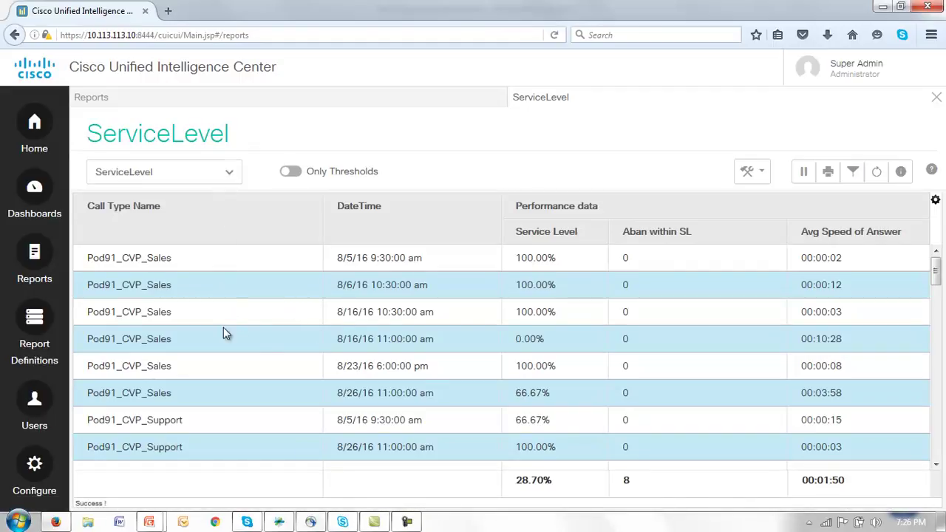
Examine the Service Level values across the call type rows of the report and close it.
{"action": "scroll", "coordinate": [472, 291], "scroll_direction": "down", "scroll_amount": 1}
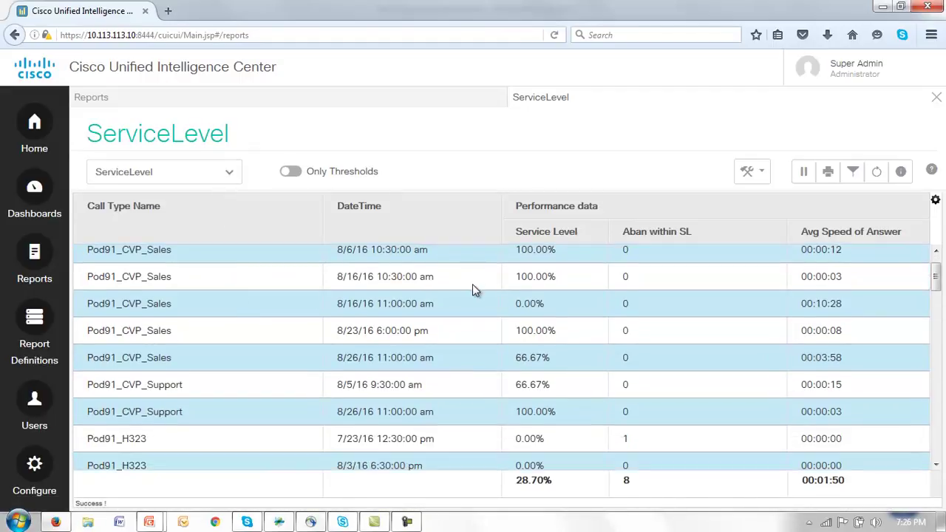
{"action": "scroll", "coordinate": [473, 318], "scroll_direction": "down", "scroll_amount": 2}
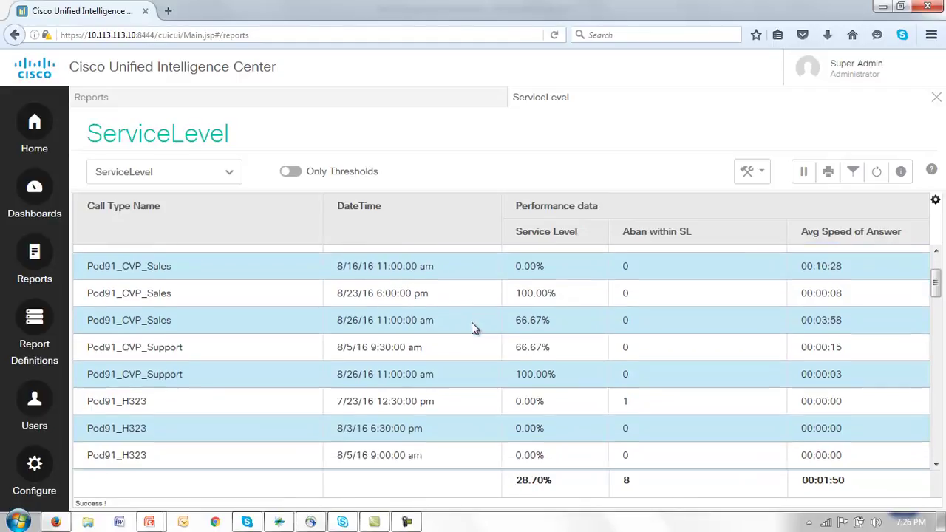
{"action": "scroll", "coordinate": [473, 330], "scroll_direction": "down", "scroll_amount": 4}
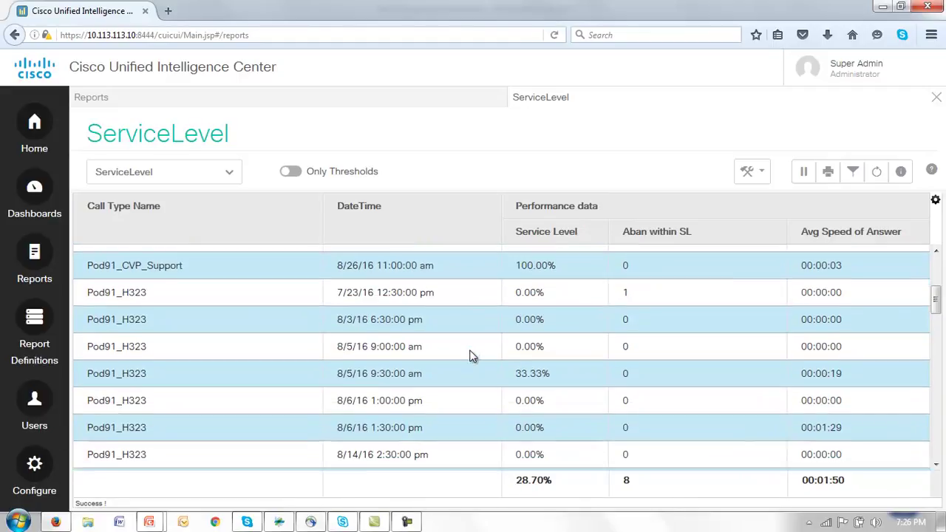
{"action": "scroll", "coordinate": [473, 357], "scroll_direction": "down", "scroll_amount": 5}
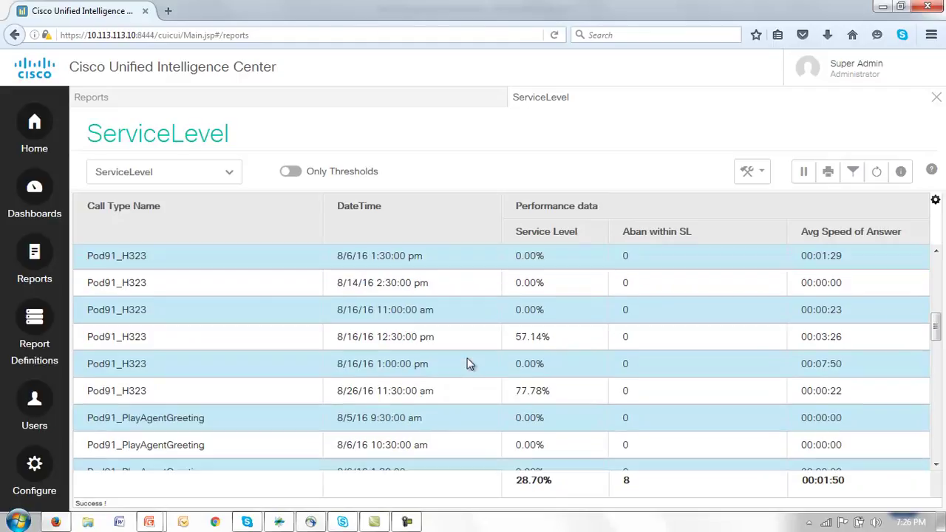
{"action": "scroll", "coordinate": [467, 358], "scroll_direction": "down", "scroll_amount": 4}
{"action": "scroll", "coordinate": [465, 358], "scroll_direction": "up", "scroll_amount": 4}
{"action": "scroll", "coordinate": [475, 362], "scroll_direction": "up", "scroll_amount": 3}
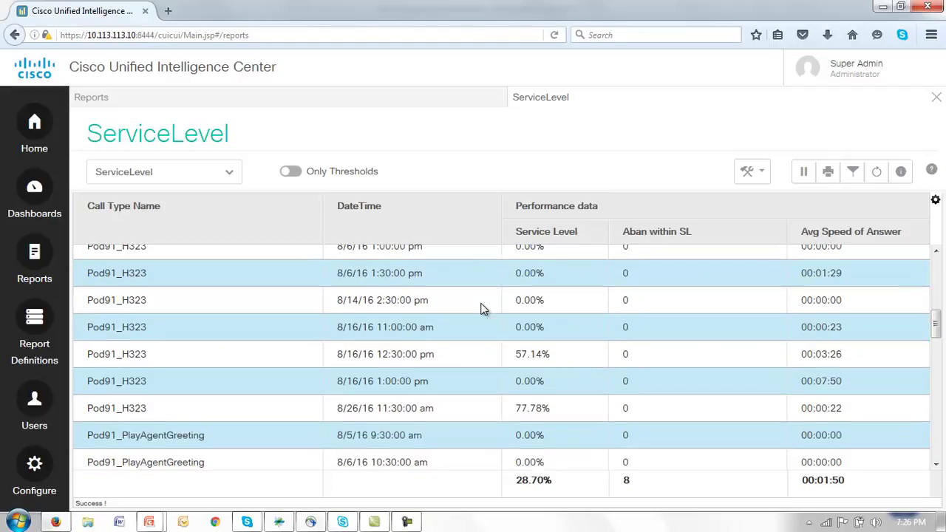
{"action": "scroll", "coordinate": [481, 308], "scroll_direction": "down", "scroll_amount": 5}
{"action": "scroll", "coordinate": [481, 308], "scroll_direction": "up", "scroll_amount": 2}
{"action": "scroll", "coordinate": [481, 308], "scroll_direction": "up", "scroll_amount": 3}
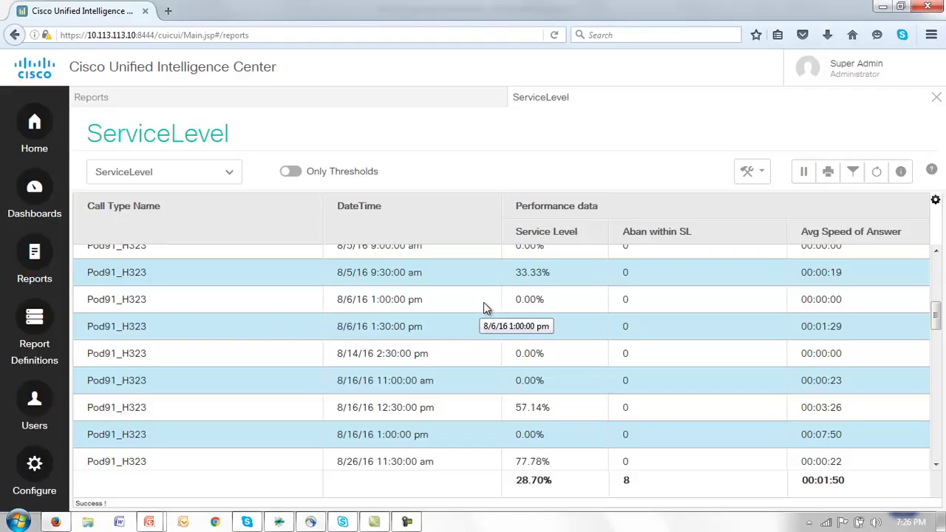
{"action": "left_click", "coordinate": [936, 99]}
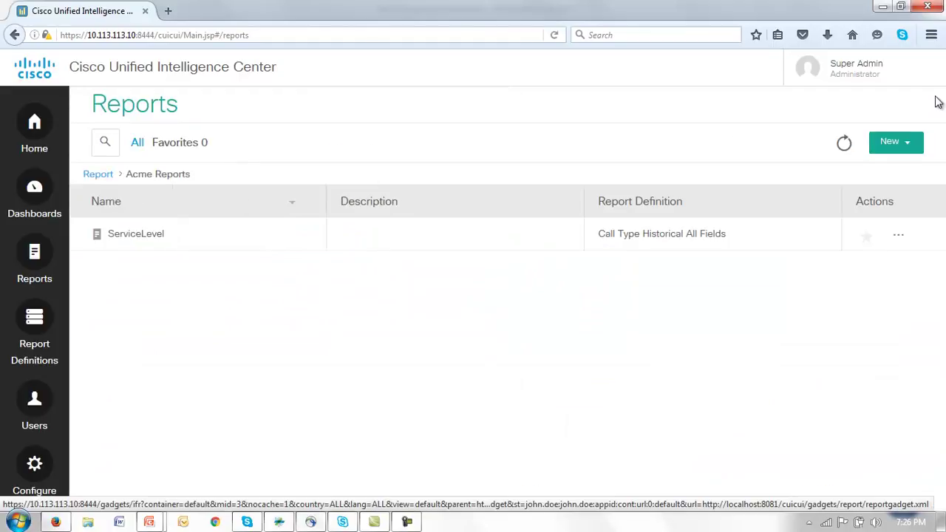
Open the ServiceLevel report for editing and proceed past its basic information and report views to the threshold settings.
{"action": "left_click", "coordinate": [897, 238]}
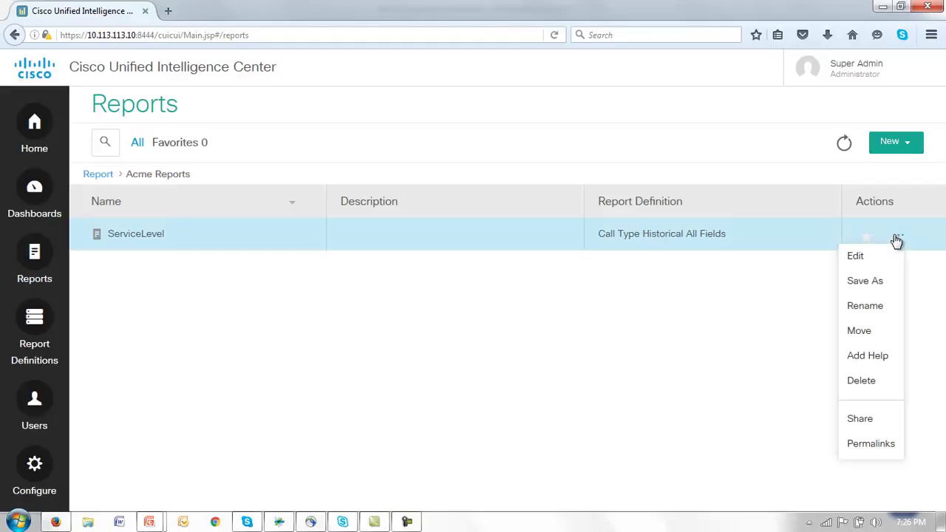
{"action": "left_click", "coordinate": [855, 258]}
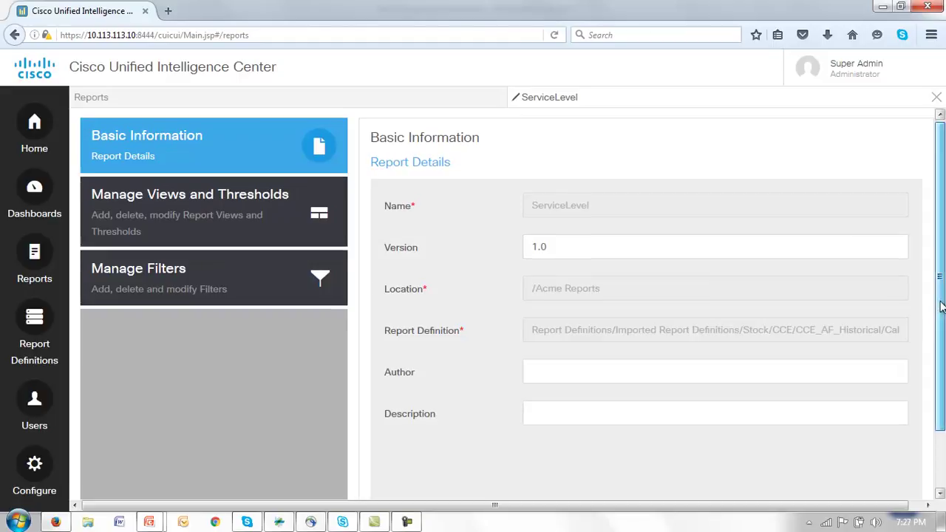
{"action": "left_click_drag", "start_coordinate": [940, 304], "coordinate": [940, 365]}
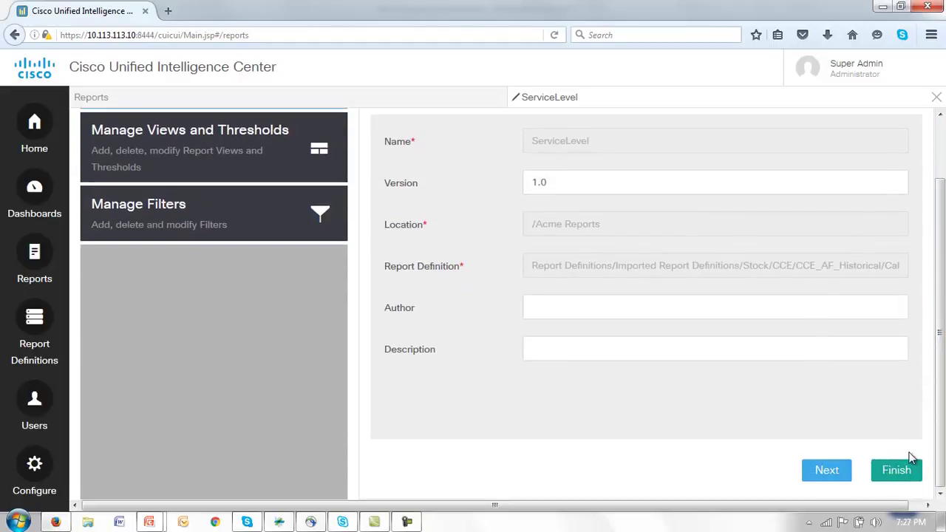
{"action": "left_click", "coordinate": [826, 473]}
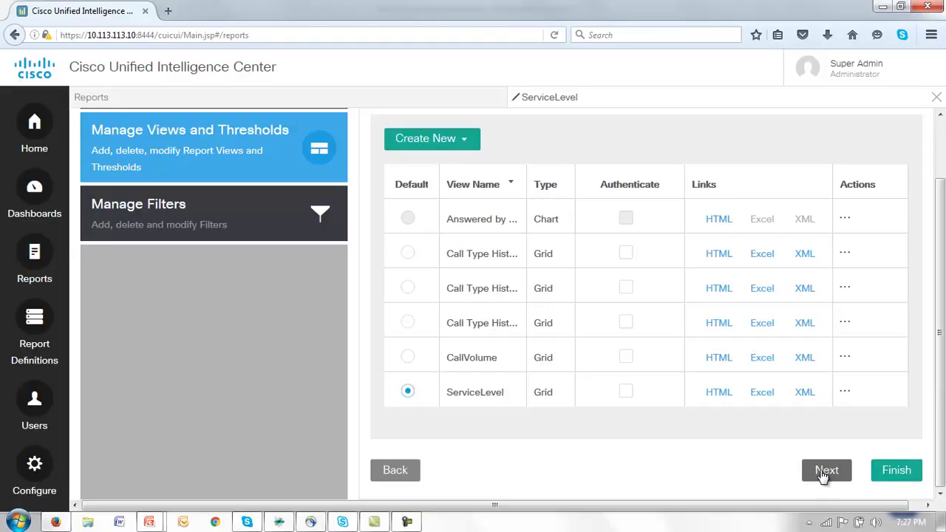
{"action": "left_click", "coordinate": [826, 473]}
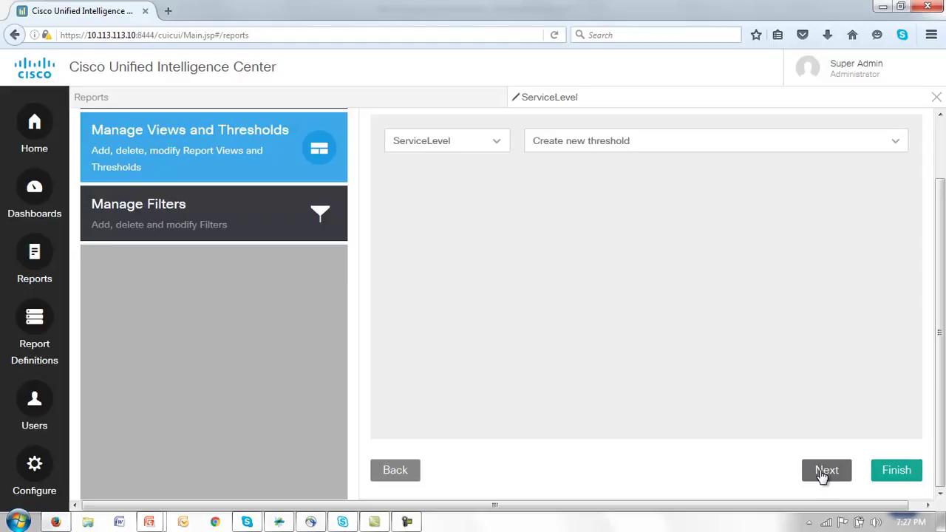
{"action": "left_click_drag", "start_coordinate": [939, 340], "coordinate": [939, 281]}
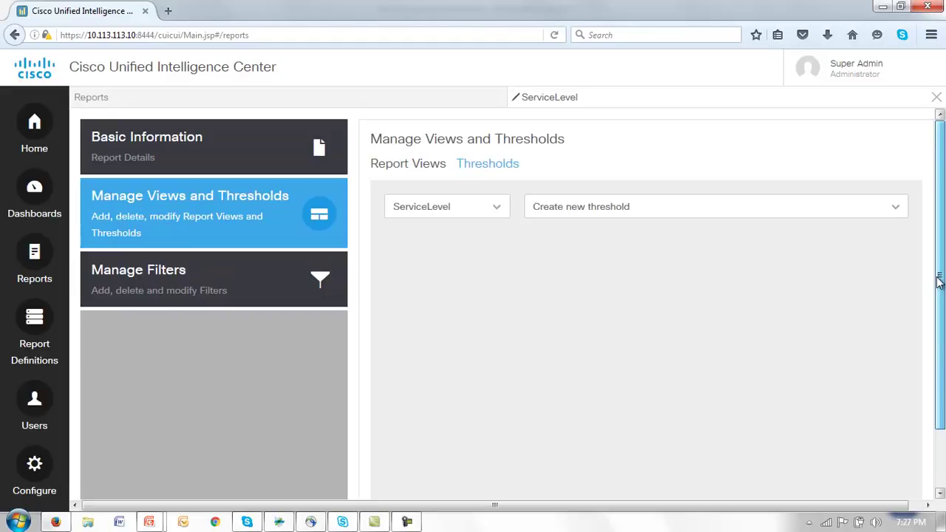
{"action": "left_click_drag", "start_coordinate": [931, 337], "coordinate": [942, 388]}
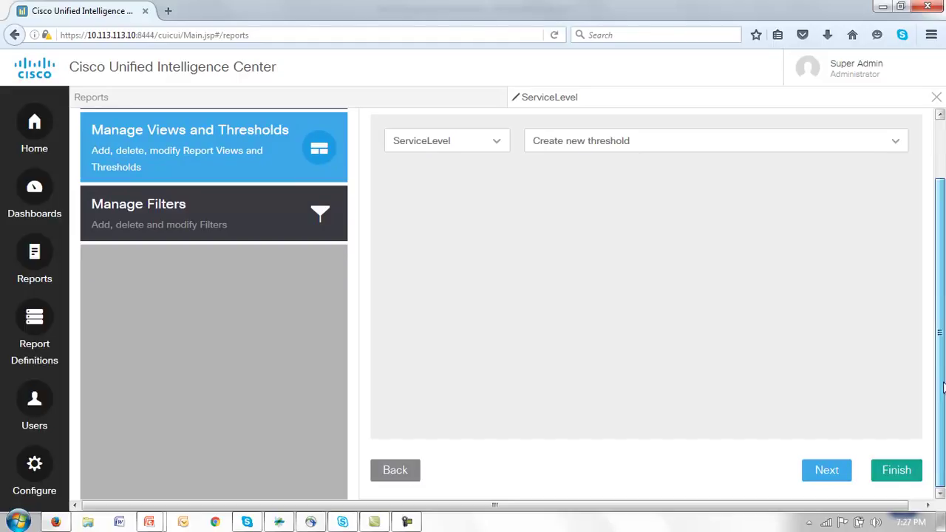
{"action": "left_click_drag", "start_coordinate": [942, 388], "coordinate": [936, 358]}
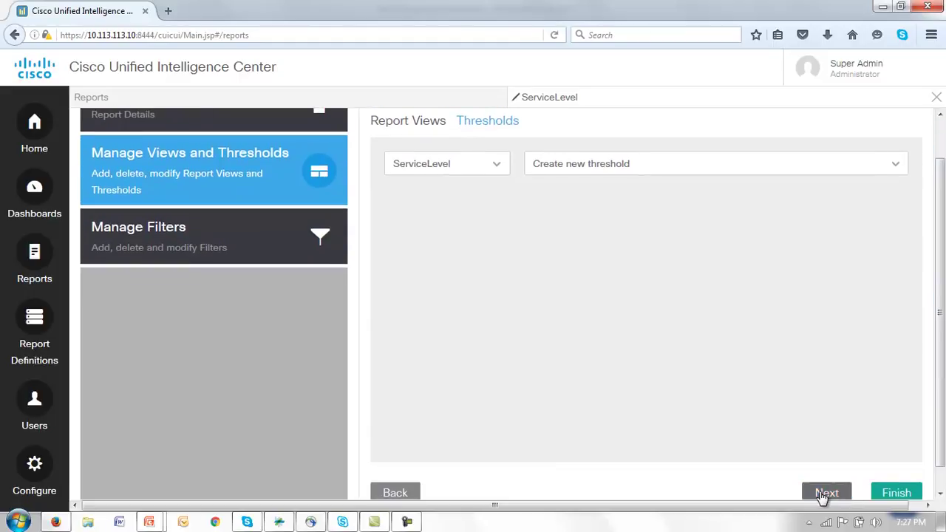
Proceed through the report's date and time filter and call type key criteria to its field filters.
{"action": "left_click", "coordinate": [824, 495]}
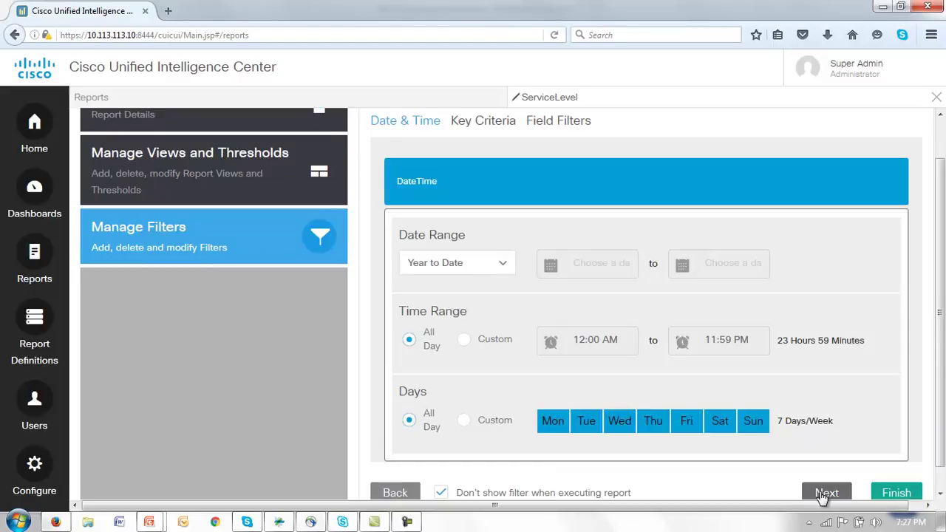
{"action": "left_click_drag", "start_coordinate": [939, 326], "coordinate": [939, 348]}
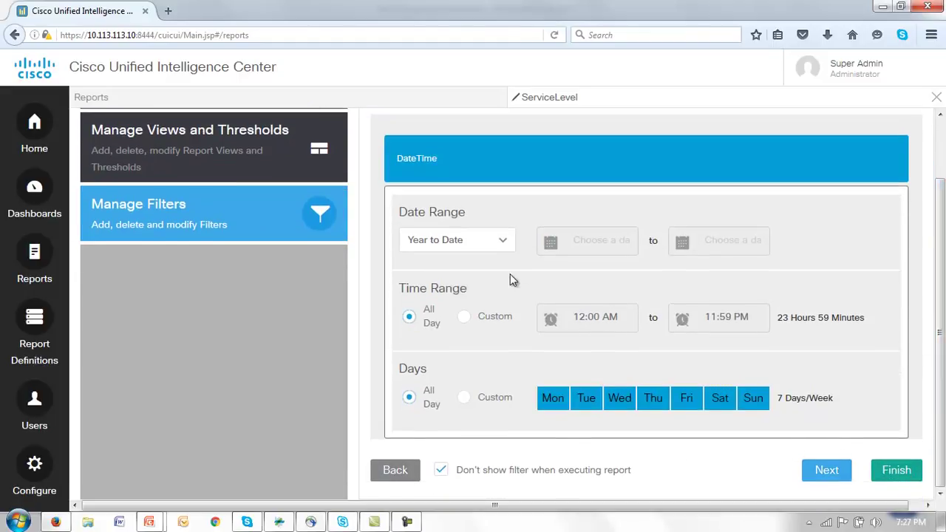
{"action": "left_click", "coordinate": [825, 471]}
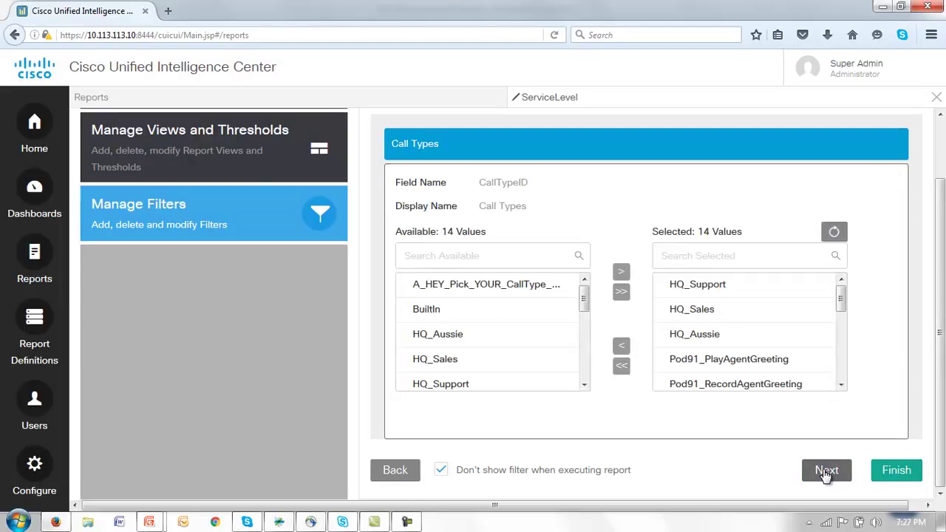
{"action": "left_click", "coordinate": [826, 474]}
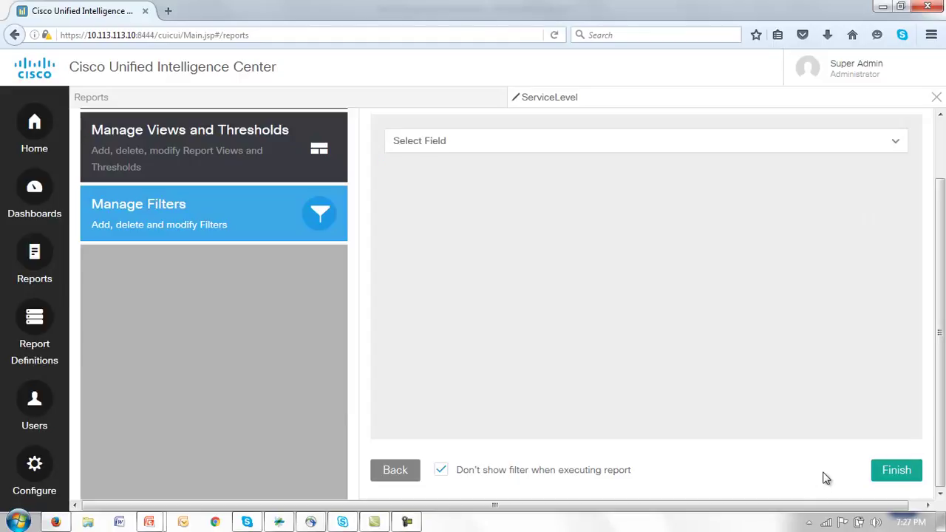
Add a field filter on the servicelLevel field to the report.
{"action": "left_click_drag", "start_coordinate": [938, 329], "coordinate": [937, 251]}
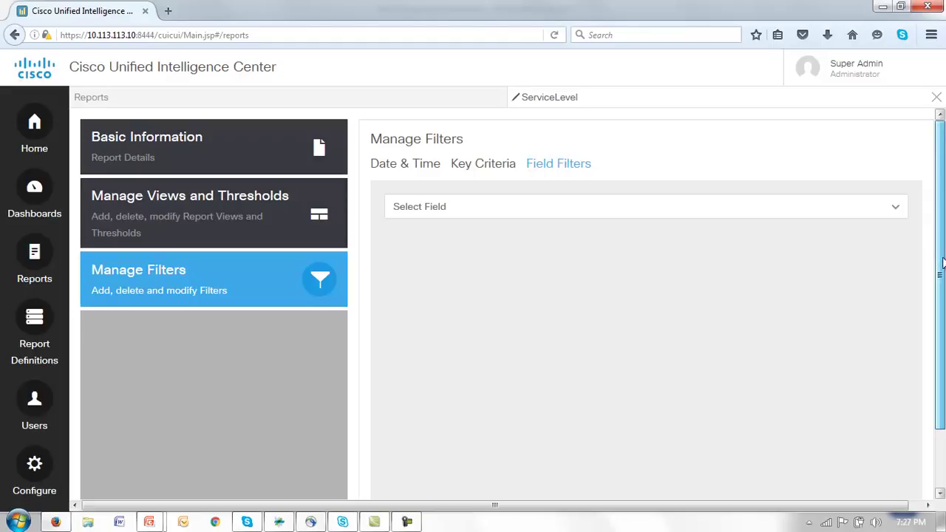
{"action": "left_click", "coordinate": [896, 209]}
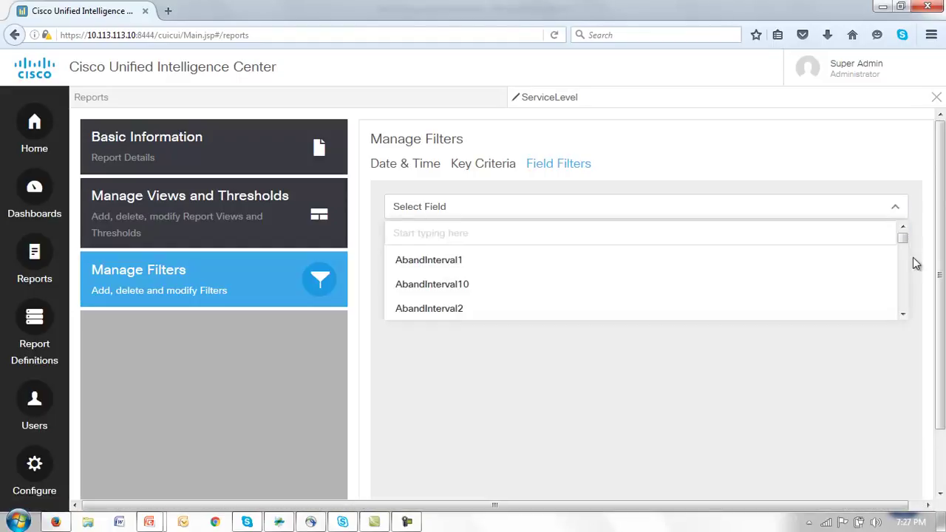
{"action": "left_click", "coordinate": [902, 316]}
{"action": "left_click", "coordinate": [902, 315]}
{"action": "left_click", "coordinate": [902, 316]}
{"action": "left_click", "coordinate": [903, 316]}
{"action": "left_click", "coordinate": [902, 315]}
{"action": "left_click", "coordinate": [903, 315]}
{"action": "left_click", "coordinate": [902, 316]}
{"action": "left_click", "coordinate": [903, 315]}
{"action": "left_click", "coordinate": [902, 316]}
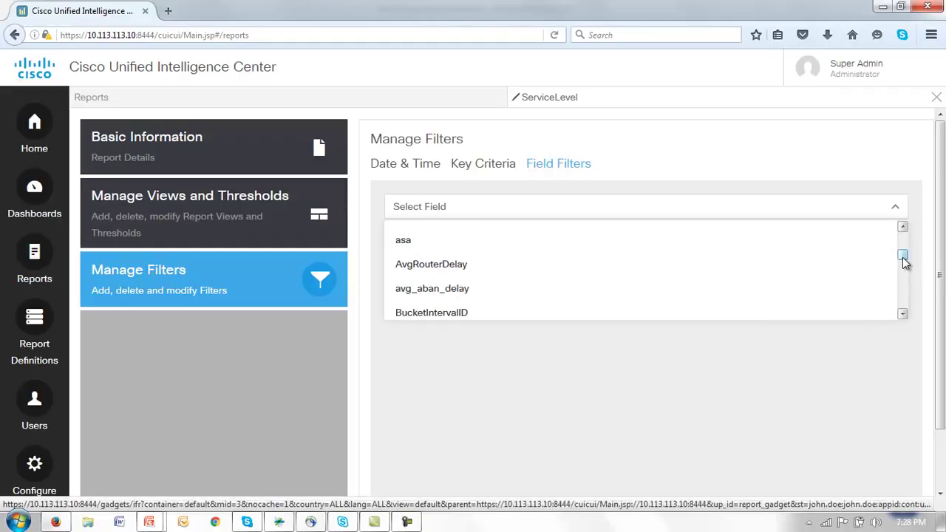
{"action": "left_click", "coordinate": [902, 316]}
{"action": "left_click", "coordinate": [902, 315]}
{"action": "left_click", "coordinate": [902, 316]}
{"action": "left_click", "coordinate": [902, 315]}
{"action": "left_click", "coordinate": [902, 316]}
{"action": "left_click", "coordinate": [903, 316]}
{"action": "left_click", "coordinate": [902, 316]}
{"action": "left_click", "coordinate": [902, 316]}
{"action": "left_click", "coordinate": [903, 316]}
{"action": "left_click", "coordinate": [902, 316]}
{"action": "left_click", "coordinate": [902, 316]}
{"action": "left_click", "coordinate": [903, 316]}
{"action": "left_click", "coordinate": [903, 316]}
{"action": "left_click", "coordinate": [902, 316]}
{"action": "left_click", "coordinate": [903, 316]}
{"action": "left_click", "coordinate": [902, 316]}
{"action": "left_click", "coordinate": [903, 315]}
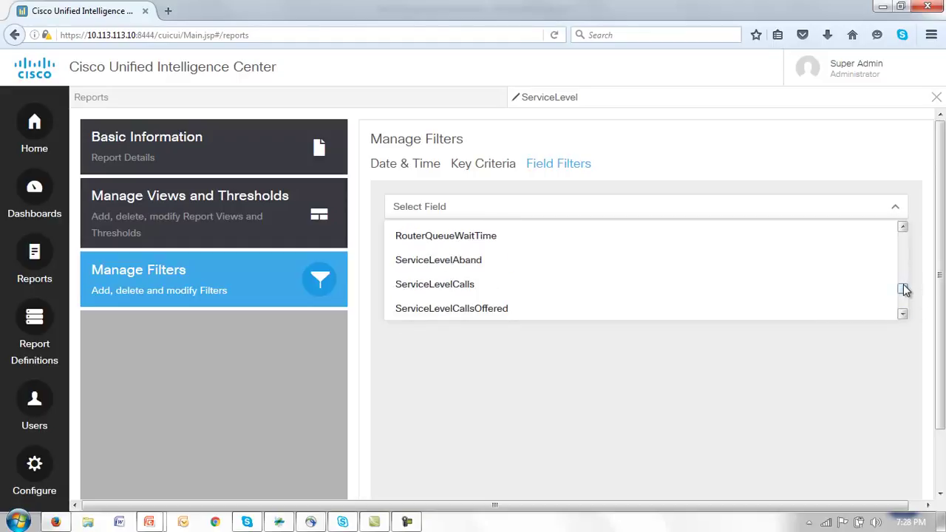
{"action": "scroll", "coordinate": [902, 292], "scroll_direction": "down", "scroll_amount": 3}
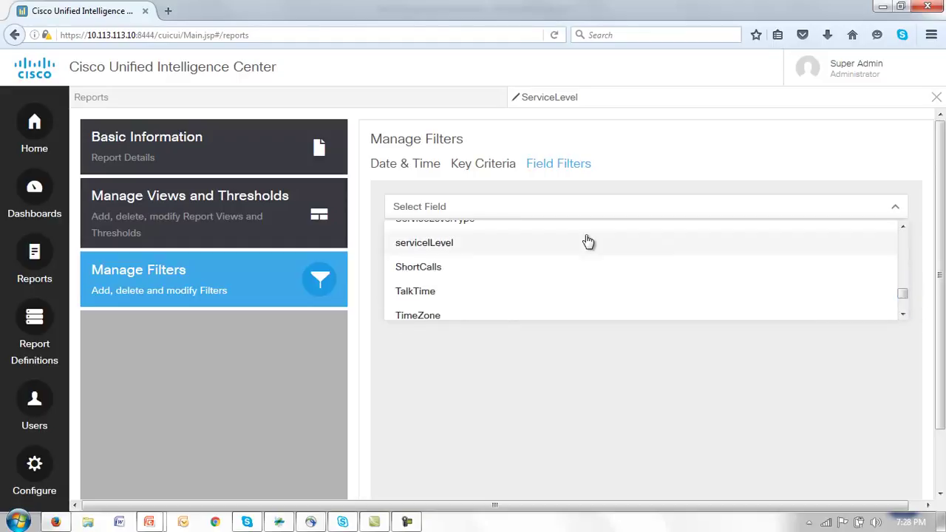
{"action": "left_click", "coordinate": [430, 242]}
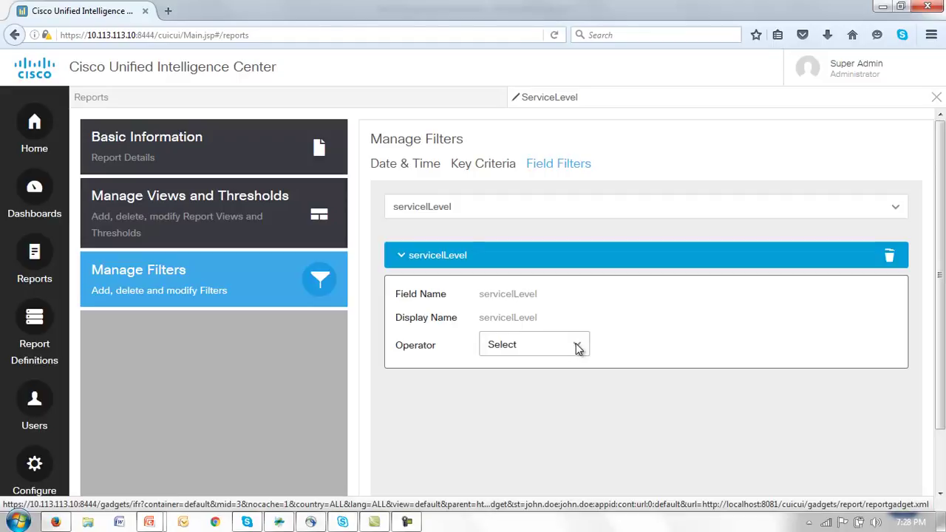
Set the servicelLevel filter's operator to Greater than with the value 0.
{"action": "left_click", "coordinate": [578, 349]}
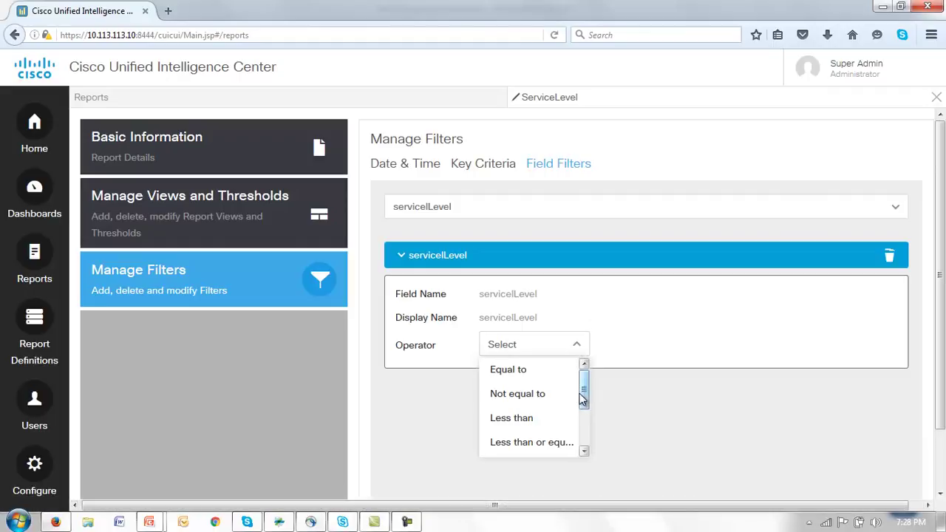
{"action": "left_click_drag", "start_coordinate": [587, 401], "coordinate": [584, 435]}
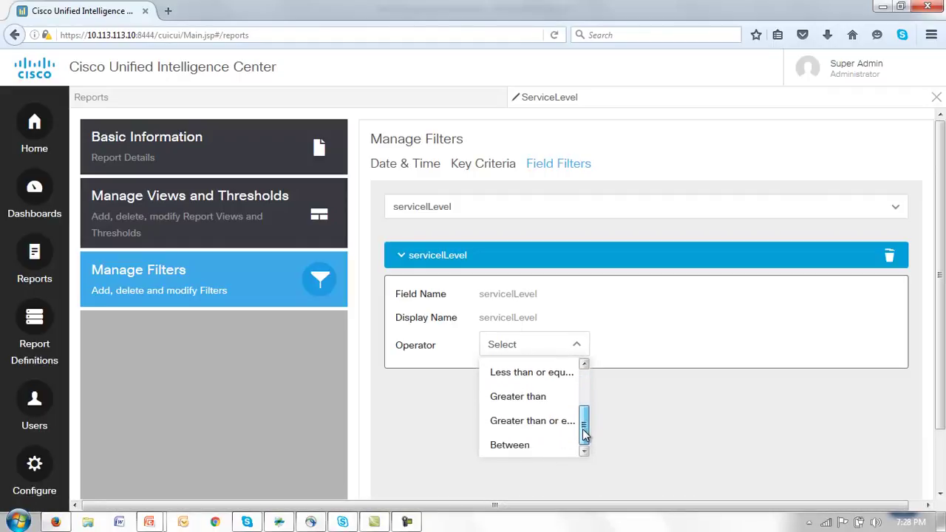
{"action": "left_click", "coordinate": [506, 400]}
{"action": "left_click", "coordinate": [625, 342]}
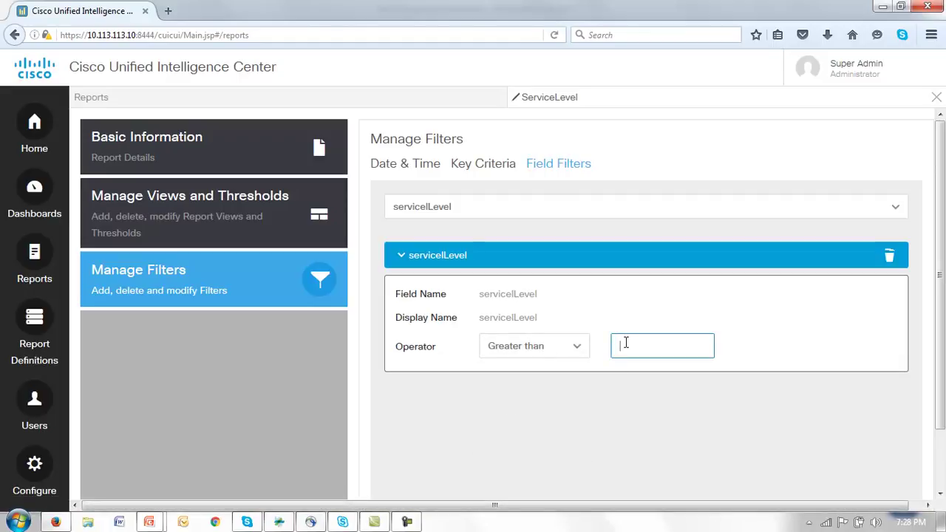
{"action": "type", "text": "0"}
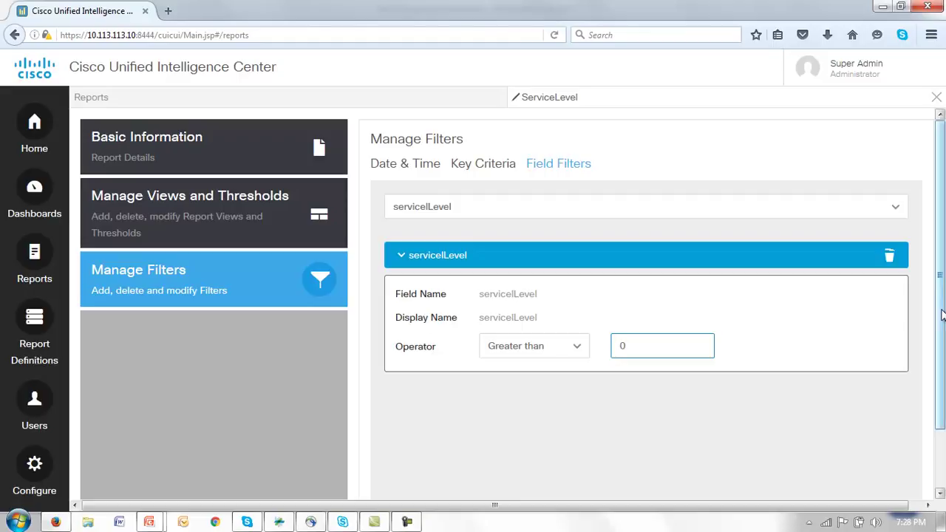
Finish editing the report with the new field filter and run the ServiceLevel report again.
{"action": "left_click_drag", "start_coordinate": [939, 305], "coordinate": [941, 419]}
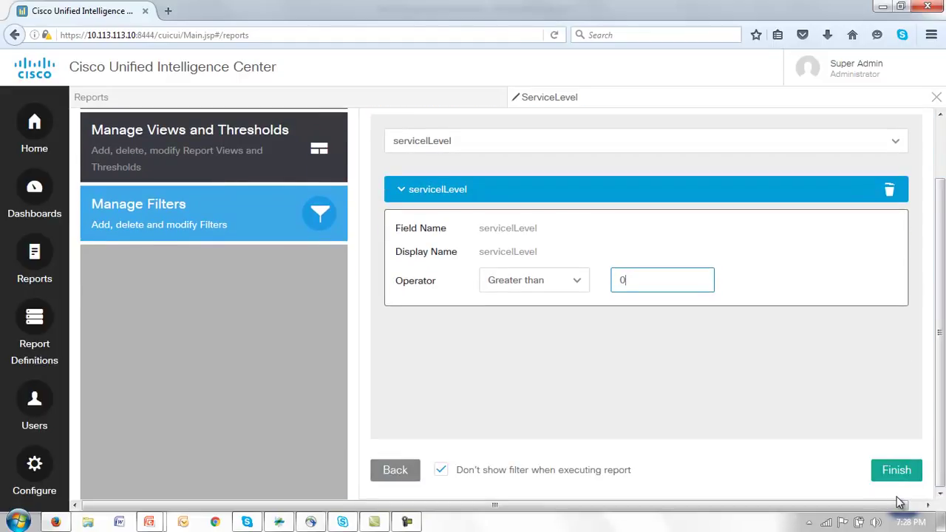
{"action": "left_click", "coordinate": [894, 471]}
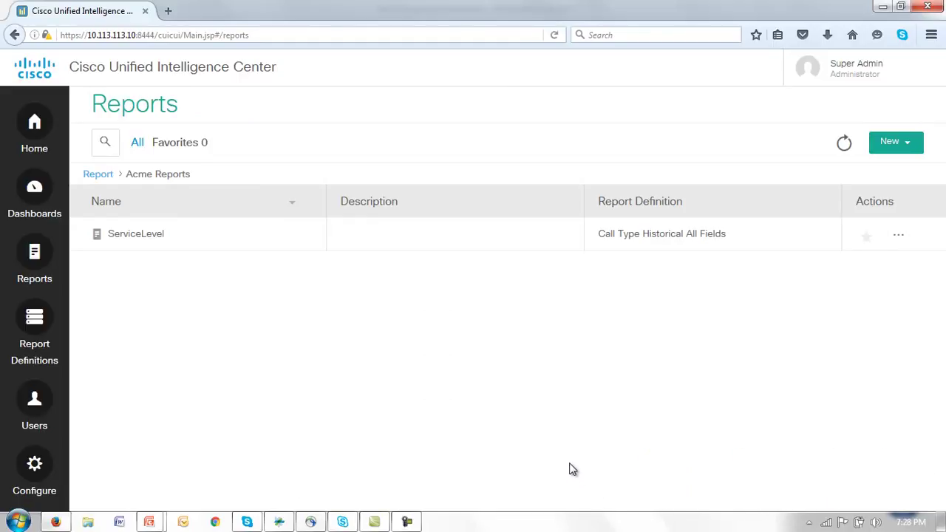
{"action": "left_click", "coordinate": [124, 235]}
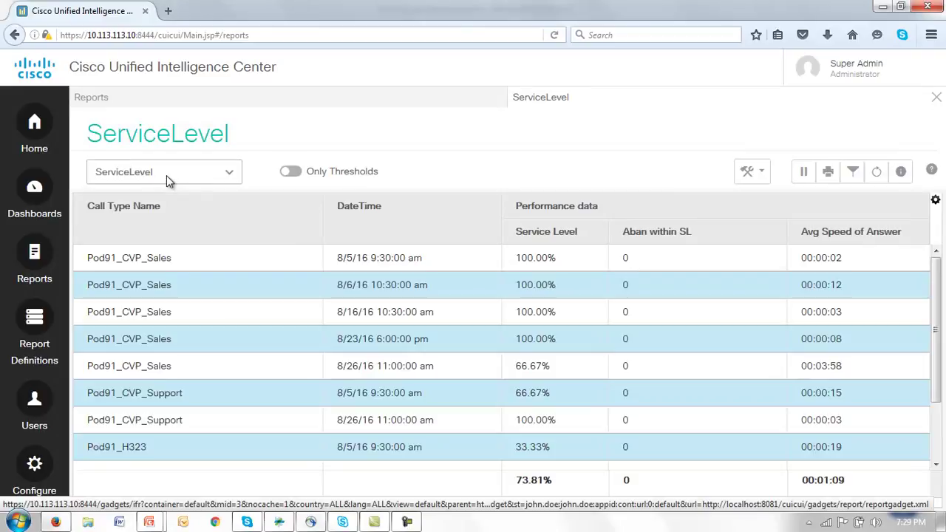
Look through all rows of the filtered ServiceLevel report to check their Service Level values.
{"action": "scroll", "coordinate": [475, 311], "scroll_direction": "down", "scroll_amount": 3}
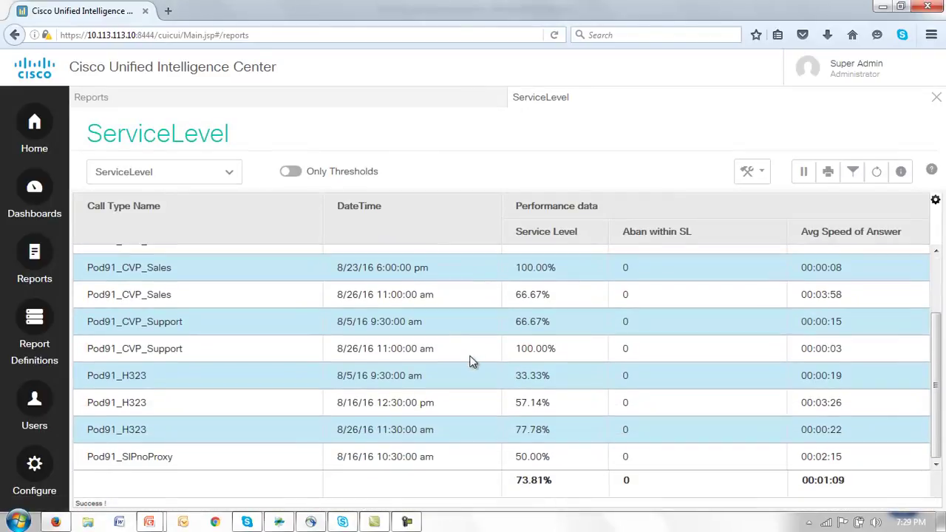
{"action": "scroll", "coordinate": [472, 358], "scroll_direction": "up", "scroll_amount": 3}
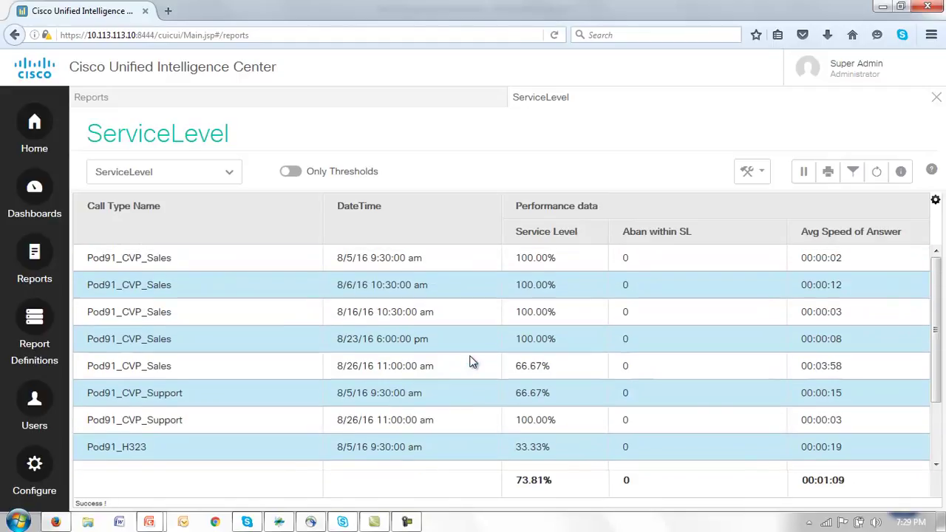
{"action": "scroll", "coordinate": [472, 363], "scroll_direction": "down", "scroll_amount": 3}
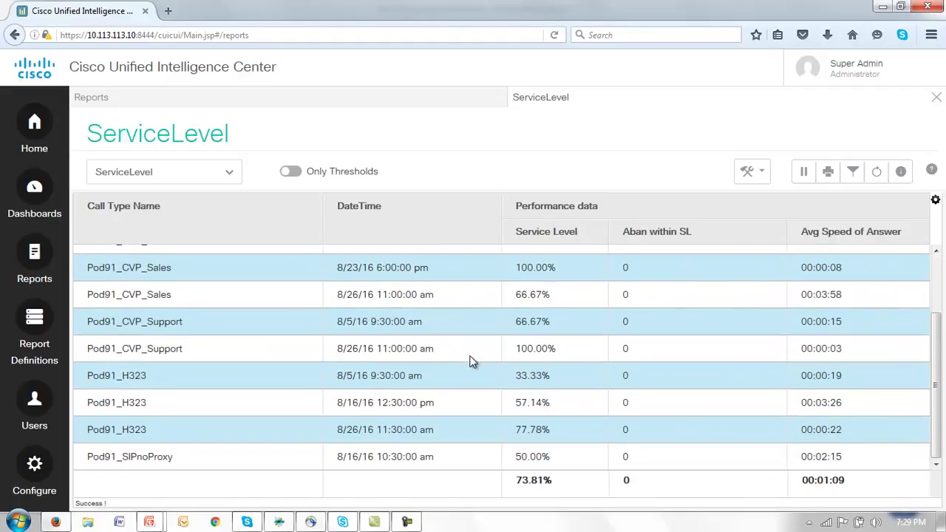
{"action": "scroll", "coordinate": [471, 362], "scroll_direction": "up", "scroll_amount": 3}
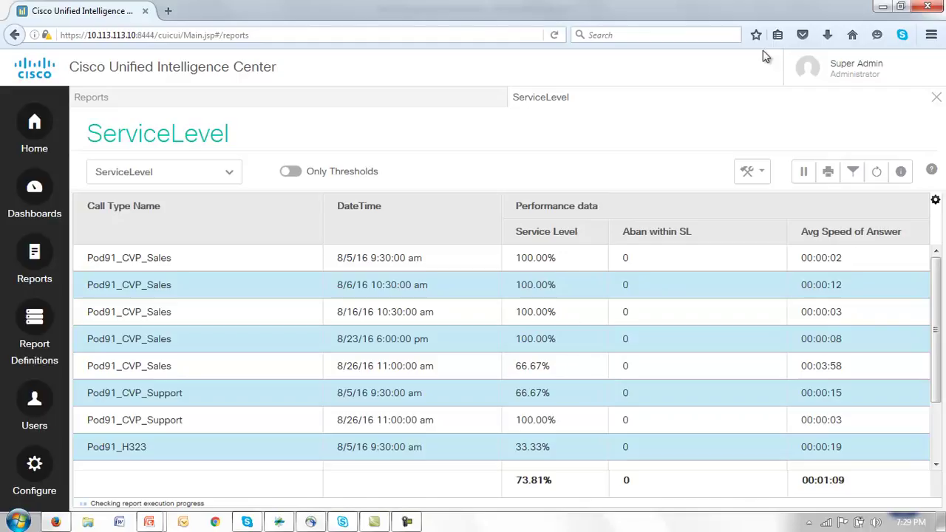
Close and rerun the ServiceLevel report, switching it to the CallVolume view.
{"action": "left_click", "coordinate": [935, 99]}
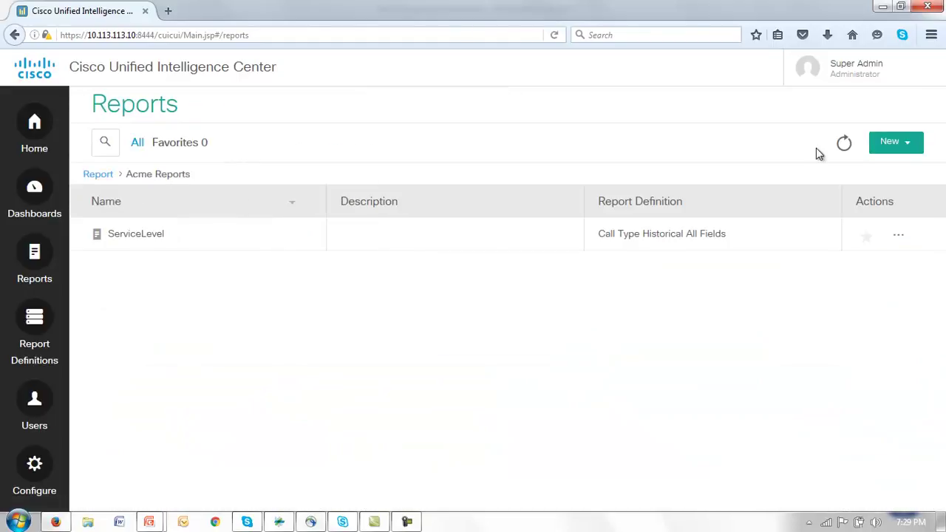
{"action": "left_click", "coordinate": [134, 241]}
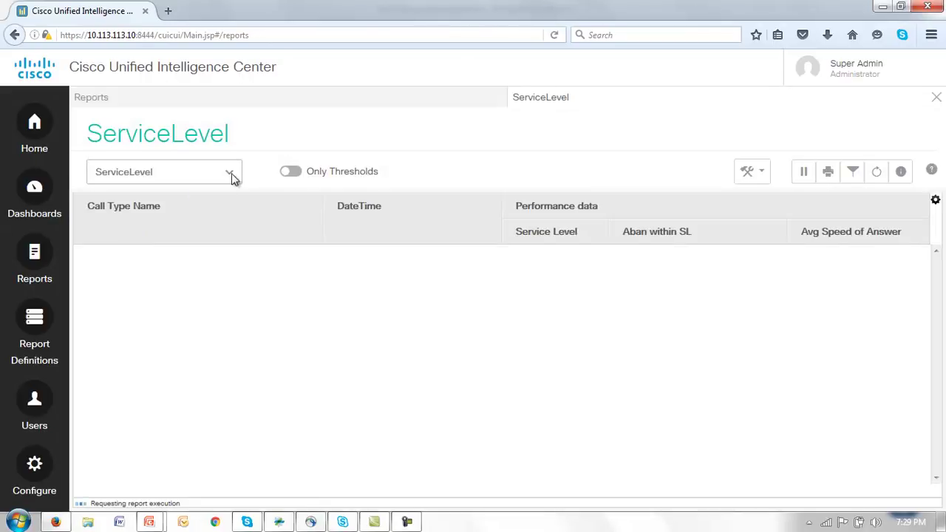
{"action": "left_click", "coordinate": [231, 173]}
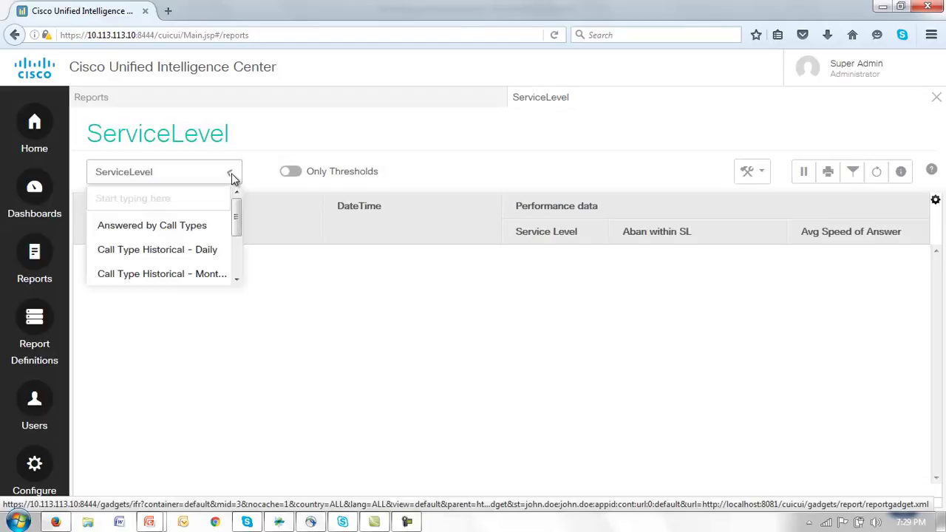
{"action": "scroll", "coordinate": [233, 235], "scroll_direction": "down", "scroll_amount": 3}
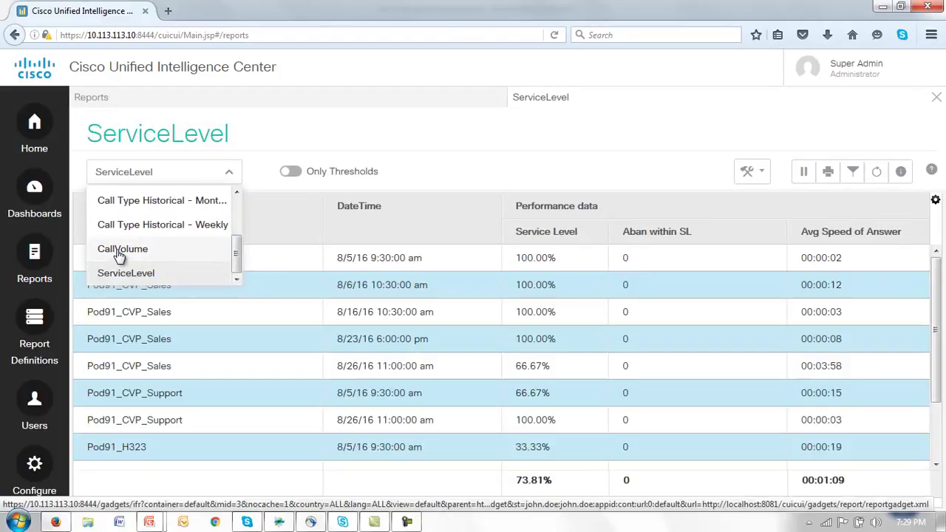
{"action": "left_click", "coordinate": [117, 251]}
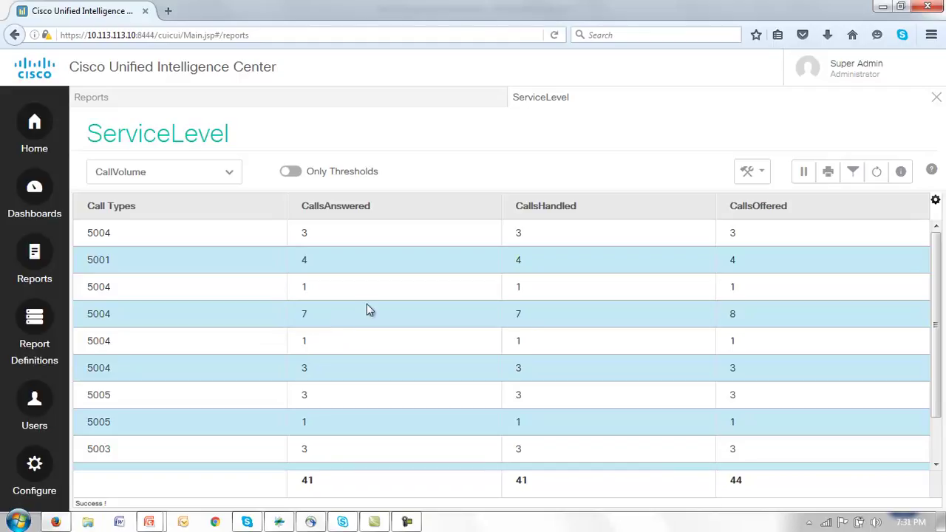
Start a new threshold on the Call Types field of the CallVolume view.
{"action": "left_click", "coordinate": [765, 174]}
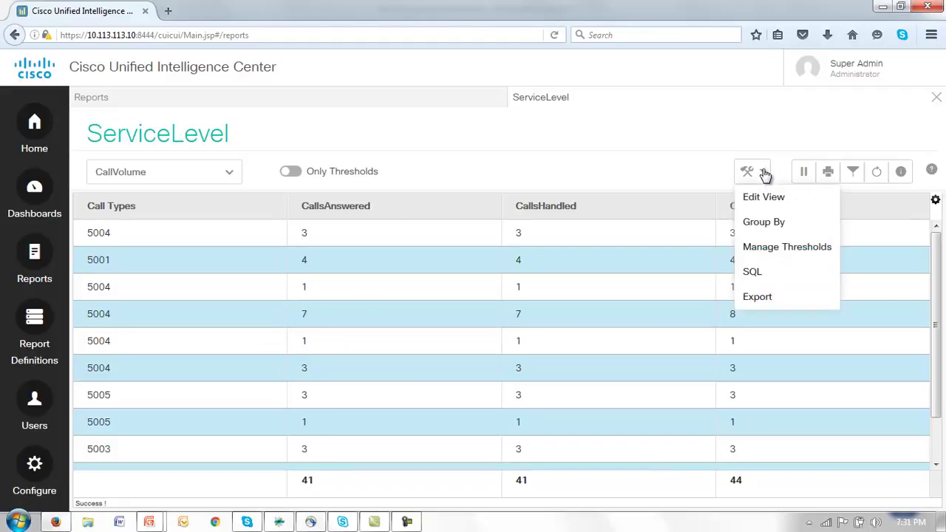
{"action": "left_click", "coordinate": [754, 253]}
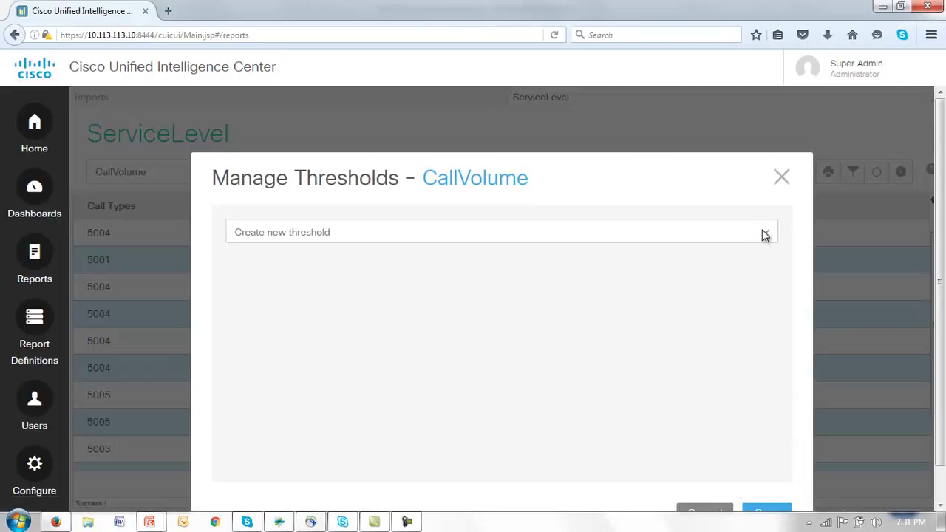
{"action": "left_click", "coordinate": [769, 236]}
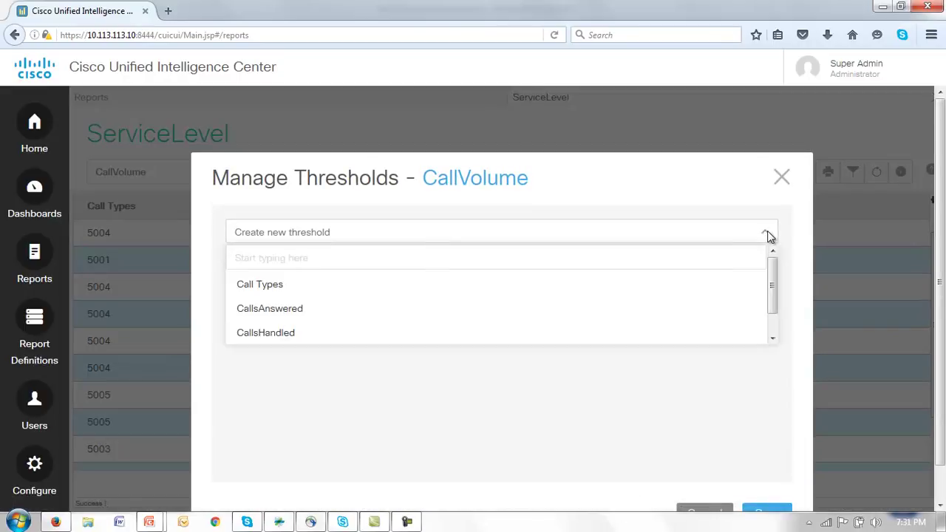
{"action": "left_click", "coordinate": [246, 290]}
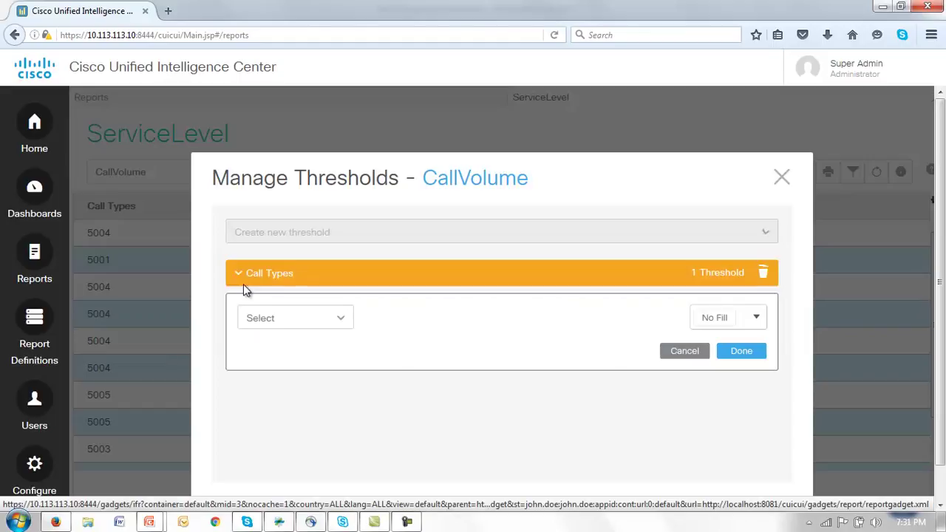
Define the Call Types threshold as CallsAnswered Less Than 2 with a solid red fill.
{"action": "left_click", "coordinate": [342, 321]}
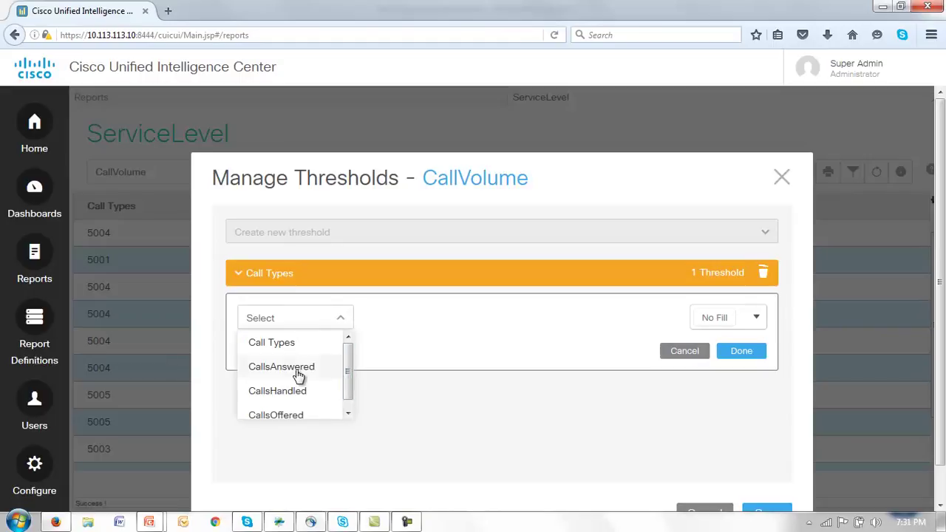
{"action": "left_click", "coordinate": [266, 368]}
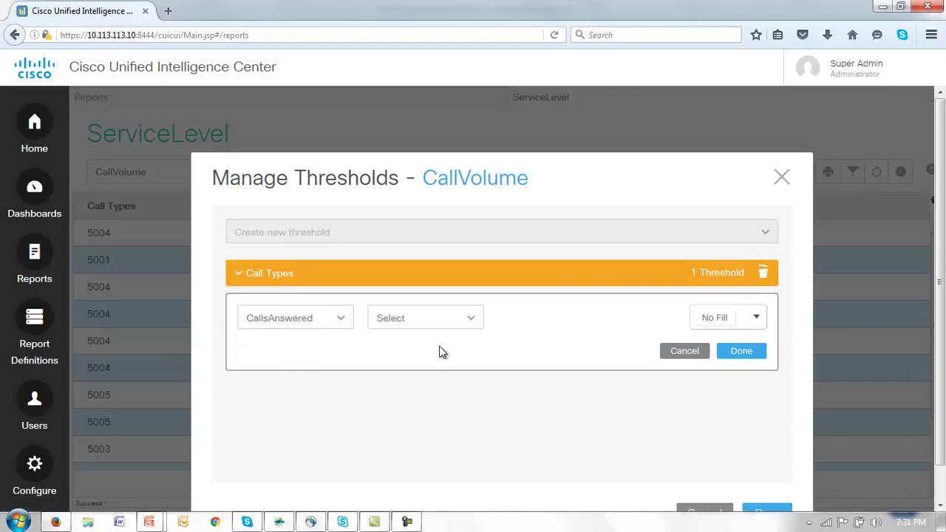
{"action": "left_click", "coordinate": [470, 321]}
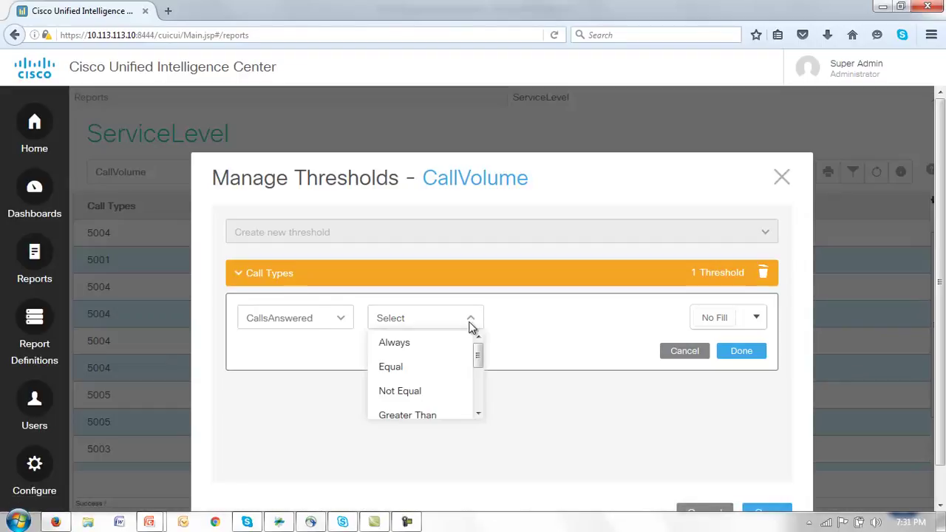
{"action": "left_click_drag", "start_coordinate": [480, 357], "coordinate": [484, 390]}
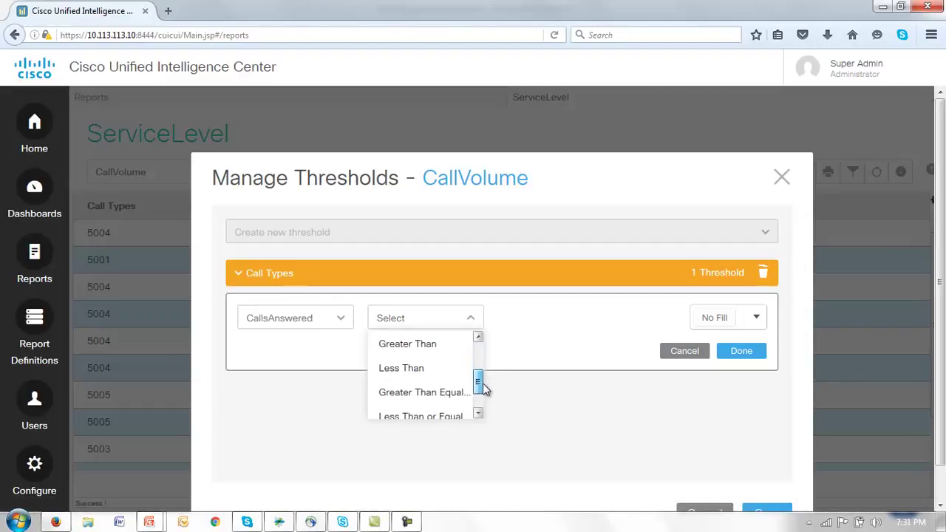
{"action": "left_click", "coordinate": [393, 369]}
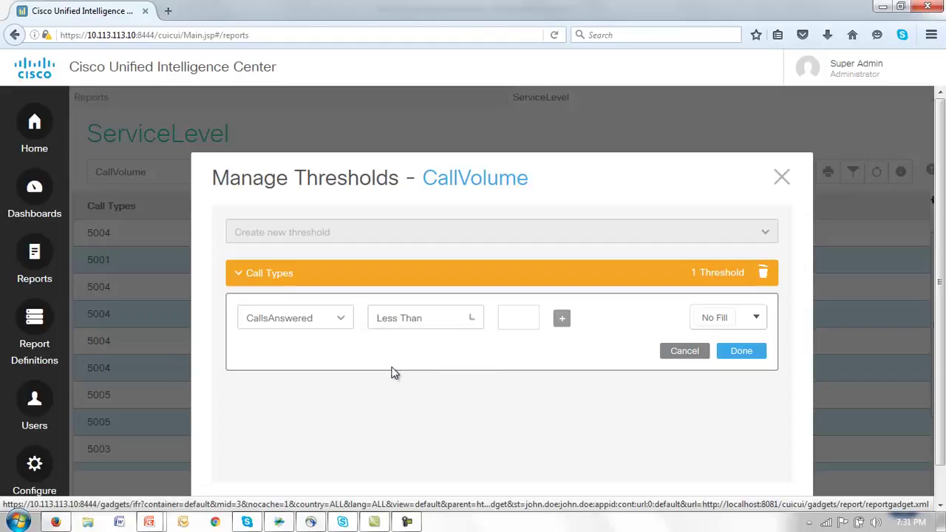
{"action": "left_click", "coordinate": [519, 317]}
{"action": "type", "text": "2"}
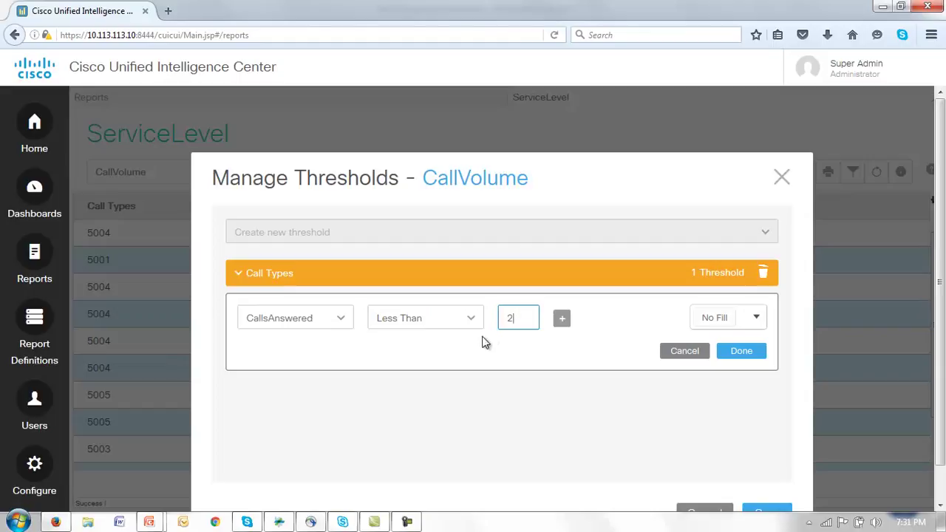
{"action": "left_click", "coordinate": [757, 319]}
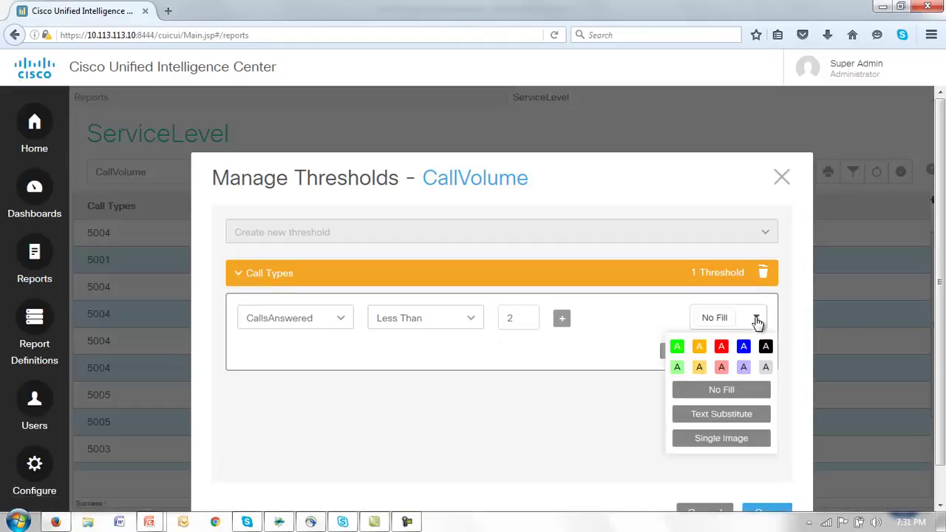
{"action": "left_click", "coordinate": [722, 353]}
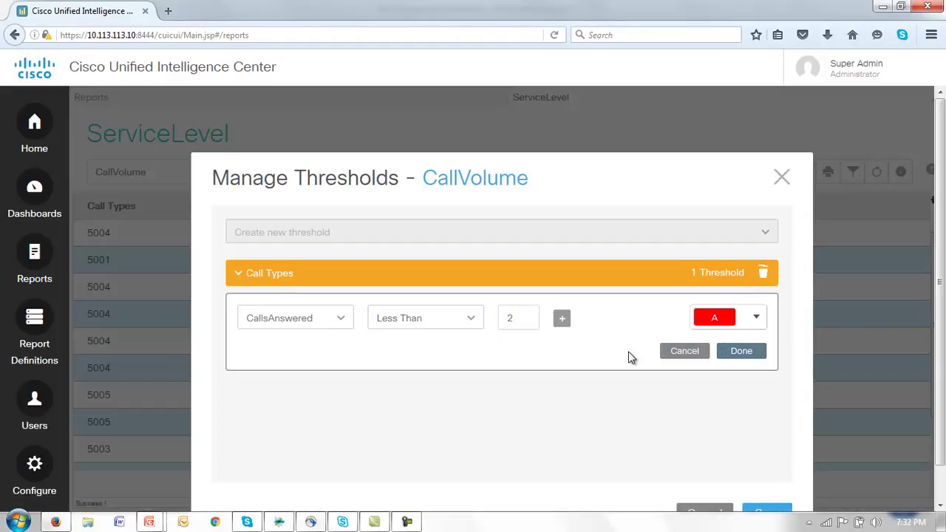
{"action": "left_click", "coordinate": [740, 352]}
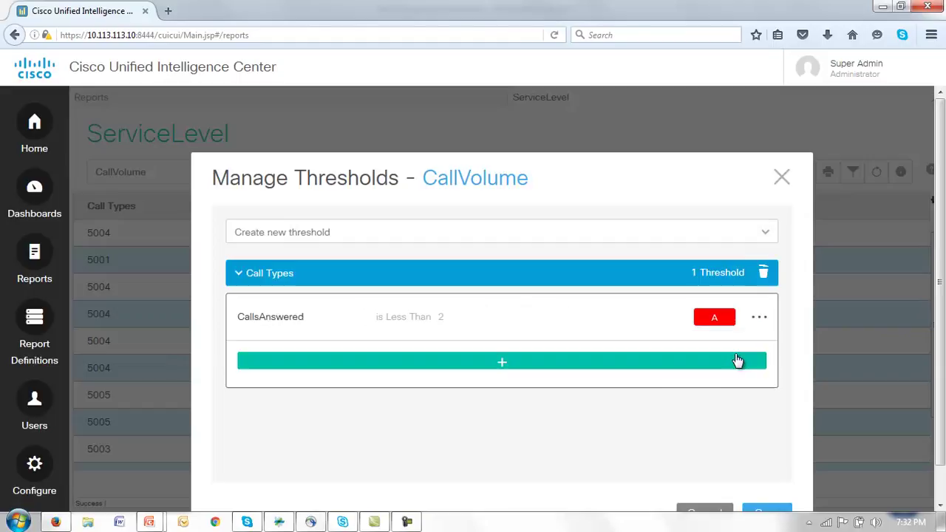
Add a second Call Types threshold for CallsAnswered Between 2 and 5 with a solid orange fill.
{"action": "left_click", "coordinate": [500, 362]}
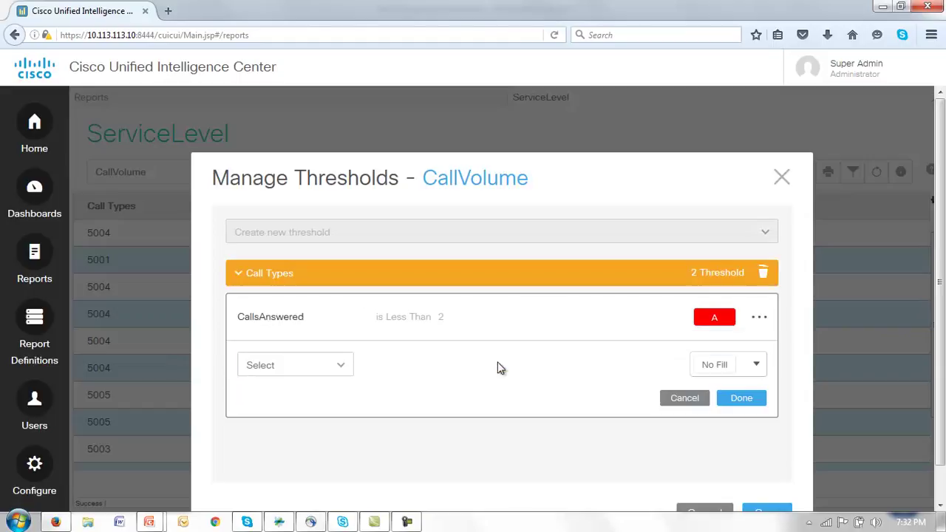
{"action": "left_click", "coordinate": [343, 363]}
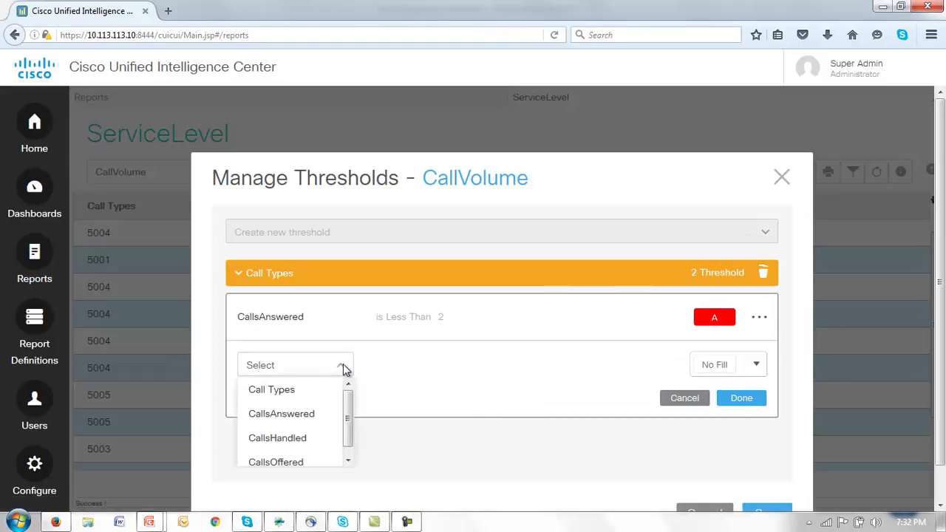
{"action": "left_click", "coordinate": [272, 420]}
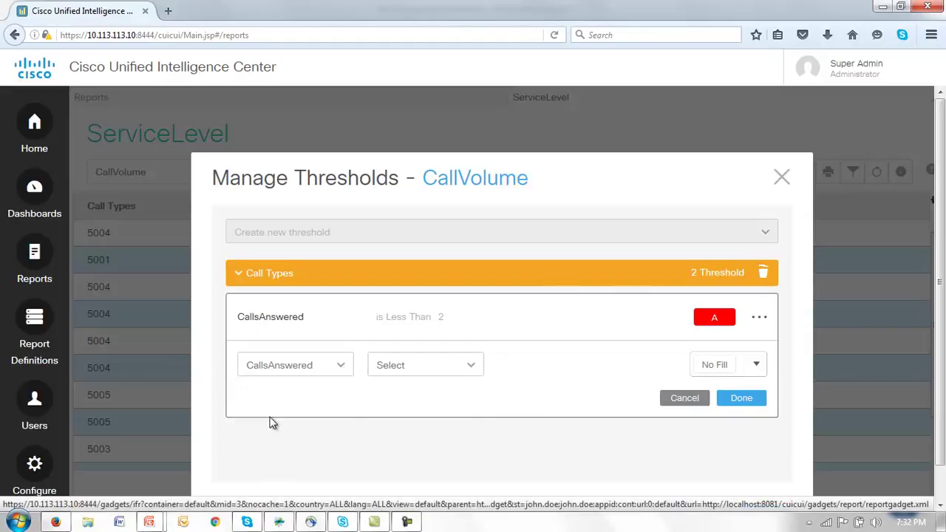
{"action": "left_click", "coordinate": [472, 365]}
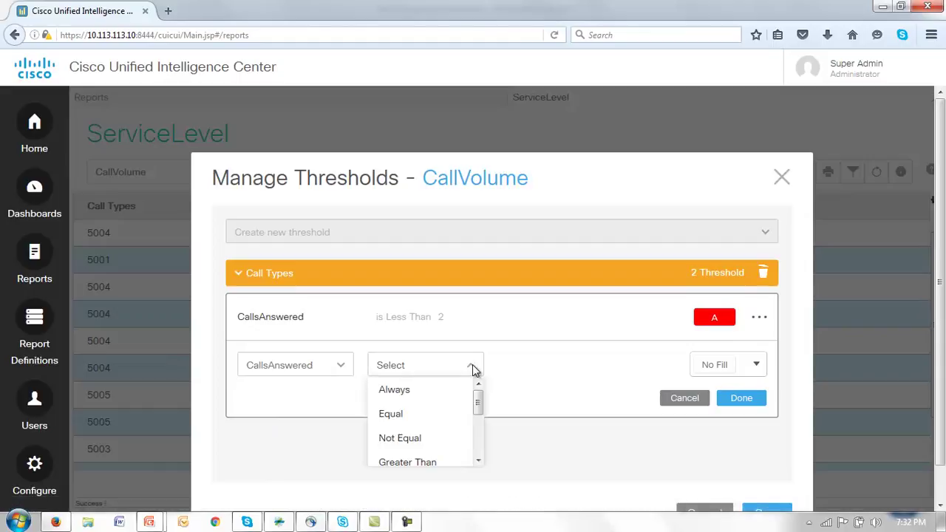
{"action": "left_click_drag", "start_coordinate": [480, 411], "coordinate": [491, 459]}
{"action": "left_click", "coordinate": [395, 456]}
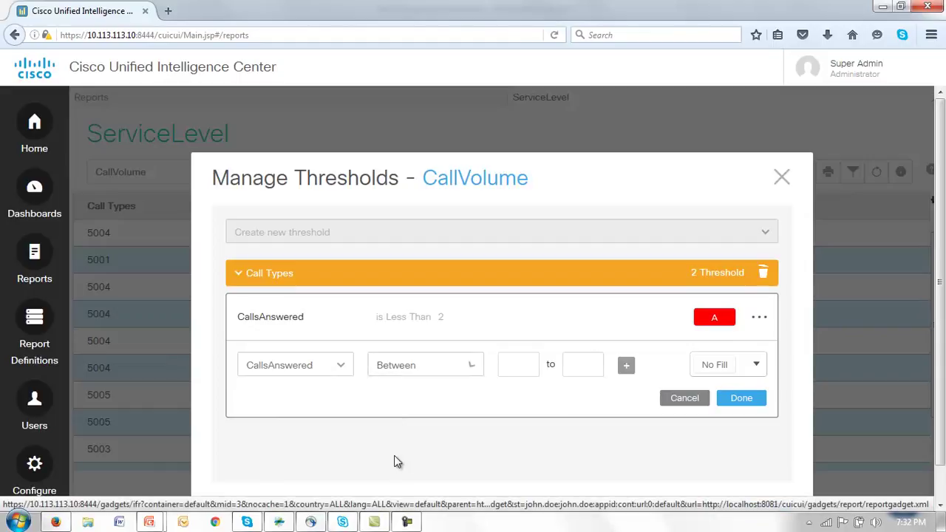
{"action": "left_click", "coordinate": [518, 363]}
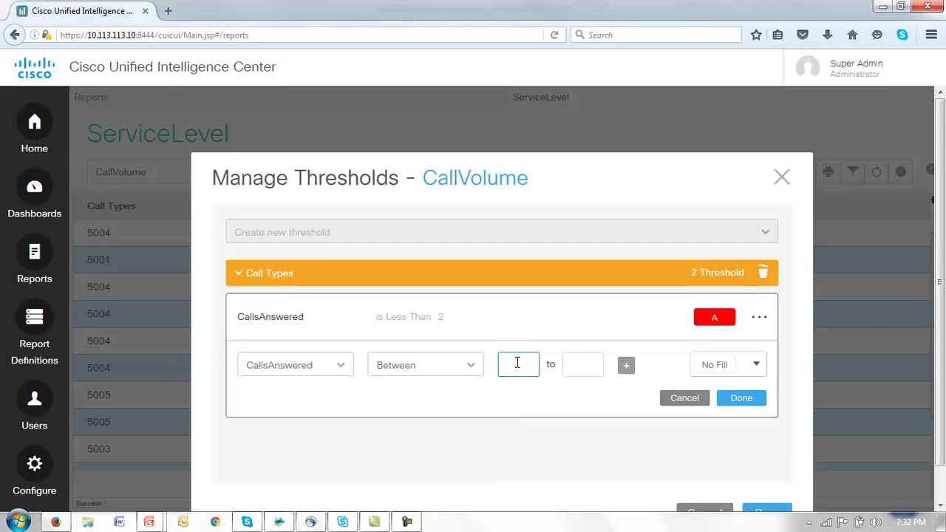
{"action": "type", "text": "2"}
{"action": "left_click", "coordinate": [580, 365]}
{"action": "type", "text": "5"}
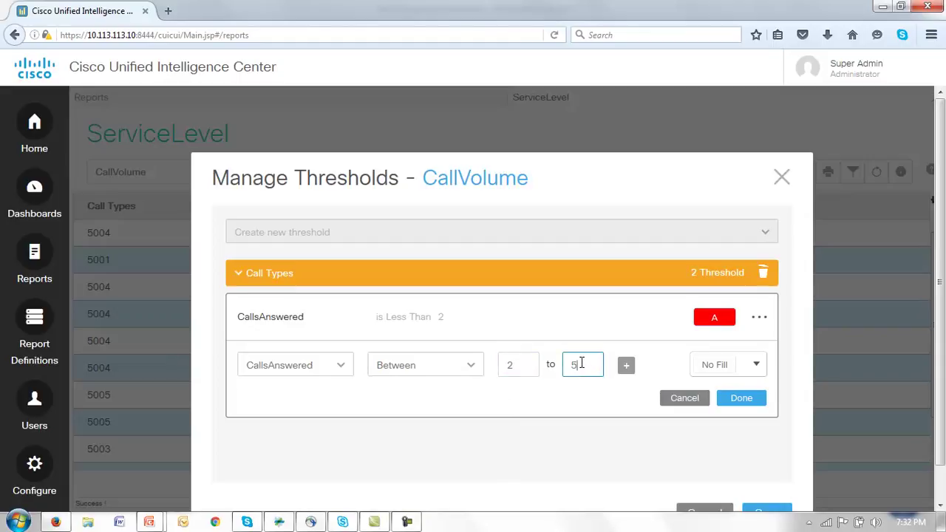
{"action": "left_click", "coordinate": [756, 365]}
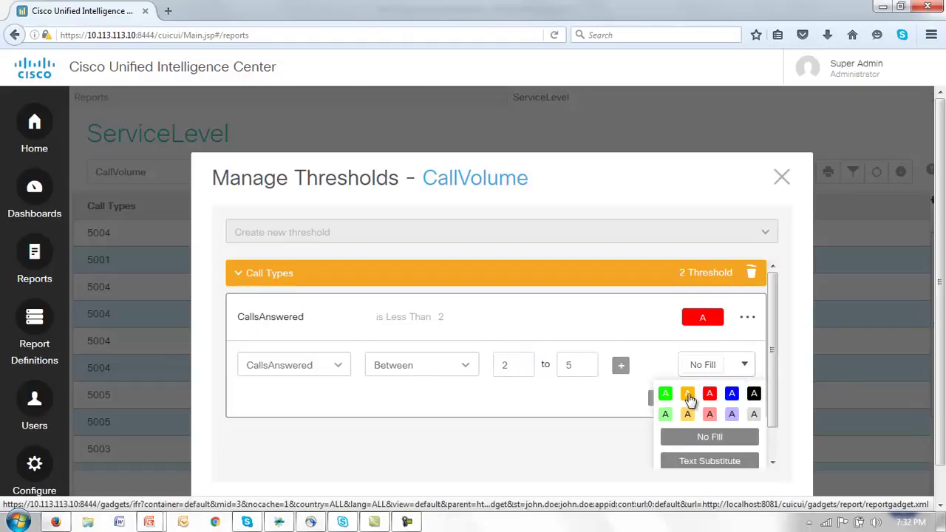
{"action": "left_click", "coordinate": [688, 394]}
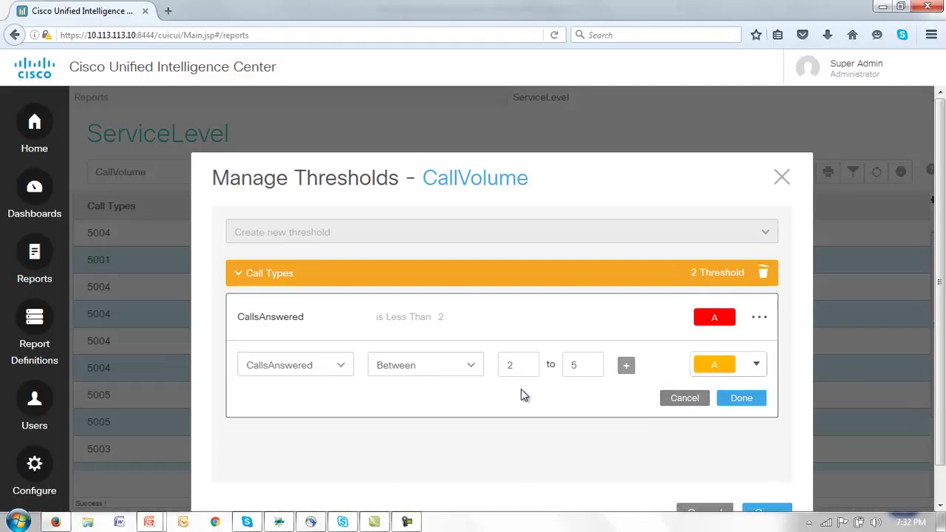
Save the CallVolume thresholds and check the fill colors across the report's Call Types rows.
{"action": "scroll", "coordinate": [515, 385], "scroll_direction": "down", "scroll_amount": 1}
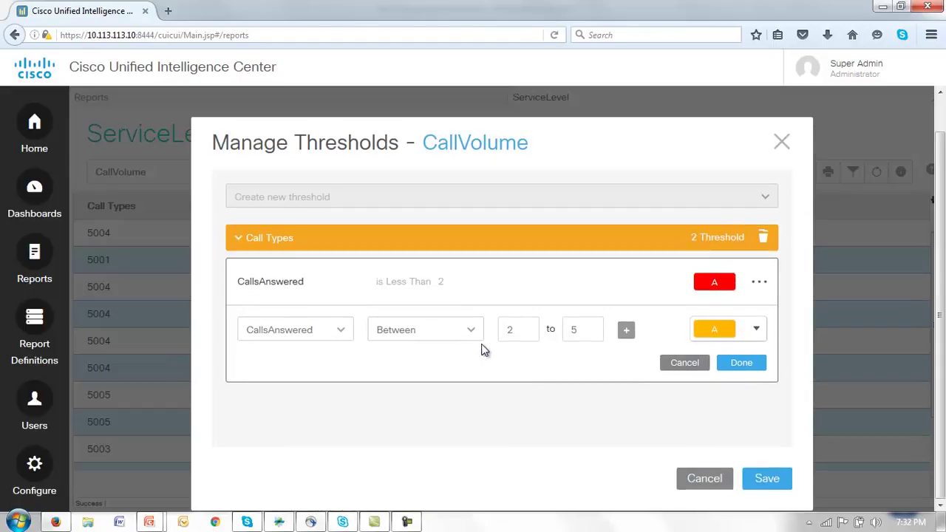
{"action": "left_click", "coordinate": [761, 484]}
{"action": "left_click", "coordinate": [766, 480]}
{"action": "left_click", "coordinate": [762, 481]}
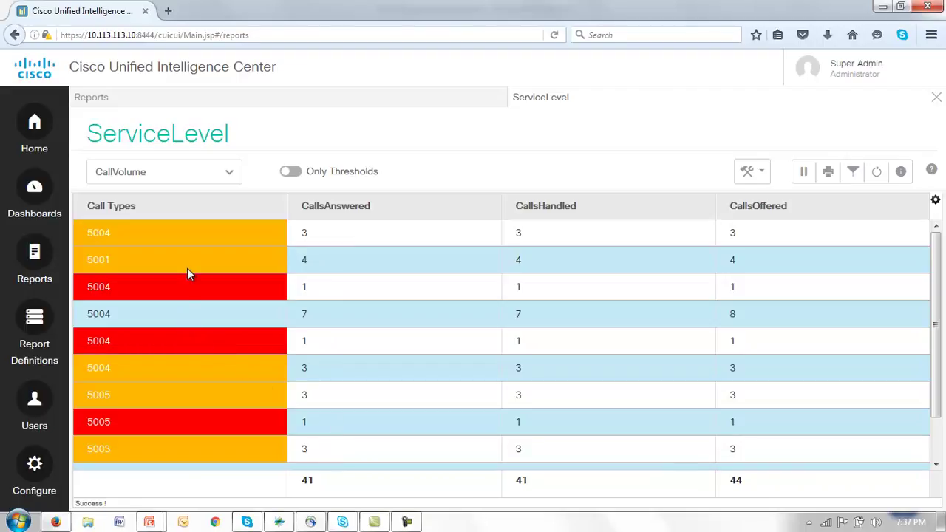
{"action": "scroll", "coordinate": [461, 377], "scroll_direction": "down", "scroll_amount": 2}
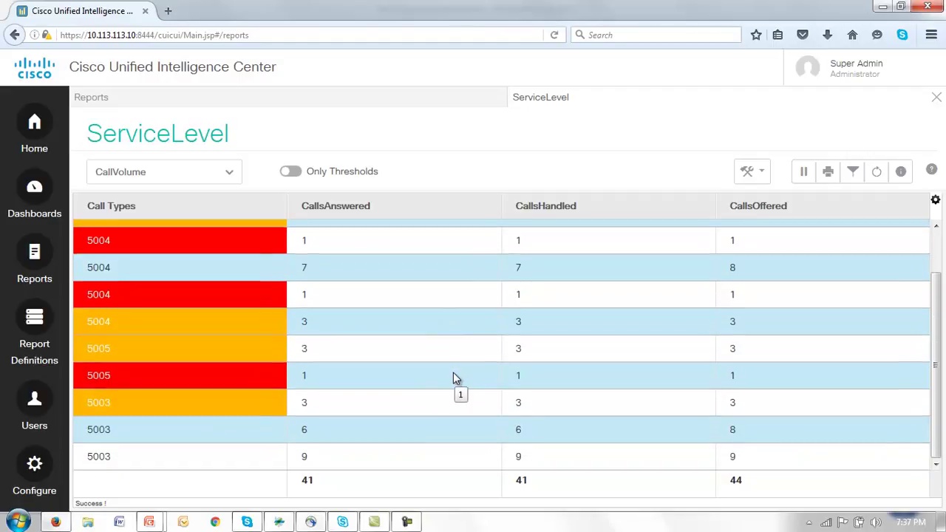
{"action": "scroll", "coordinate": [455, 378], "scroll_direction": "up", "scroll_amount": 2}
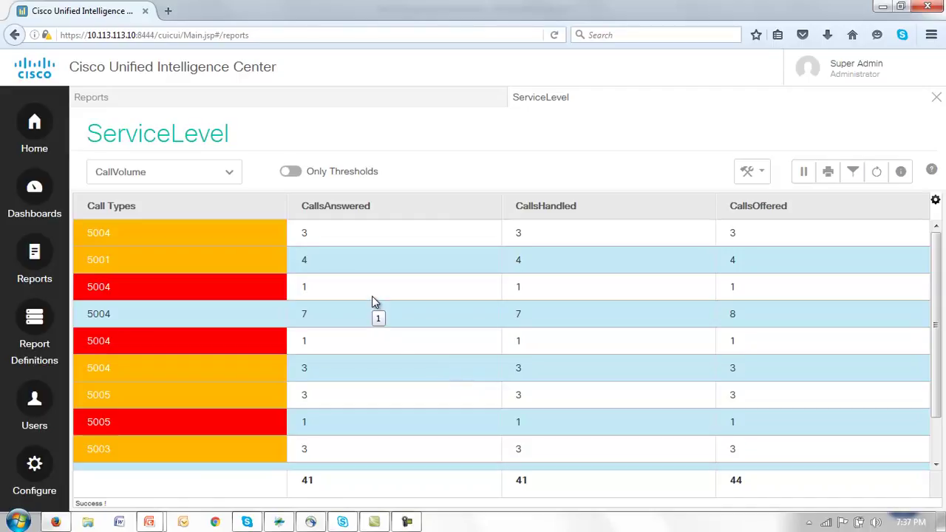
Restrict the CallVolume view to only the rows that meet a threshold.
{"action": "scroll", "coordinate": [365, 333], "scroll_direction": "down", "scroll_amount": 2}
{"action": "scroll", "coordinate": [361, 362], "scroll_direction": "up", "scroll_amount": 2}
{"action": "left_click", "coordinate": [292, 175]}
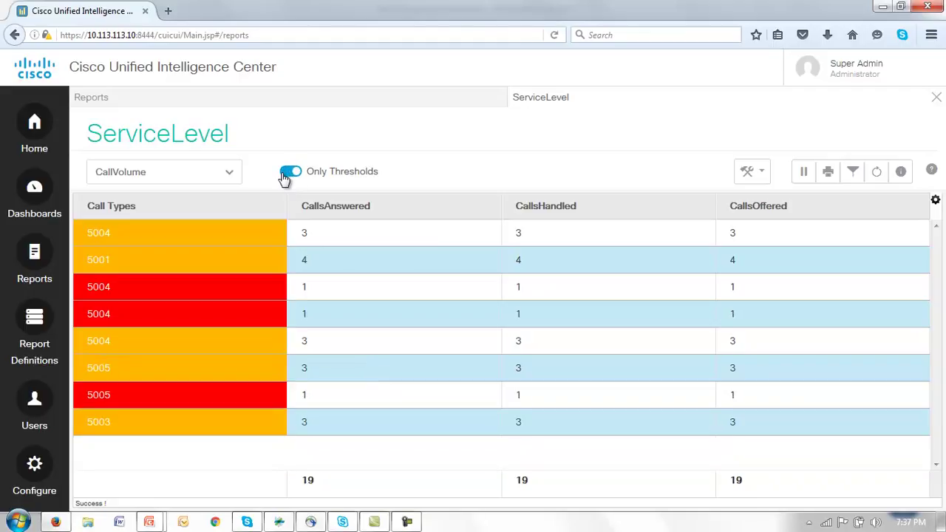
{"action": "left_click", "coordinate": [287, 177]}
{"action": "left_click", "coordinate": [286, 177]}
Add a third Call Types threshold to the CallVolume view for CallsAnswered Greater Than 5.
{"action": "left_click", "coordinate": [762, 179]}
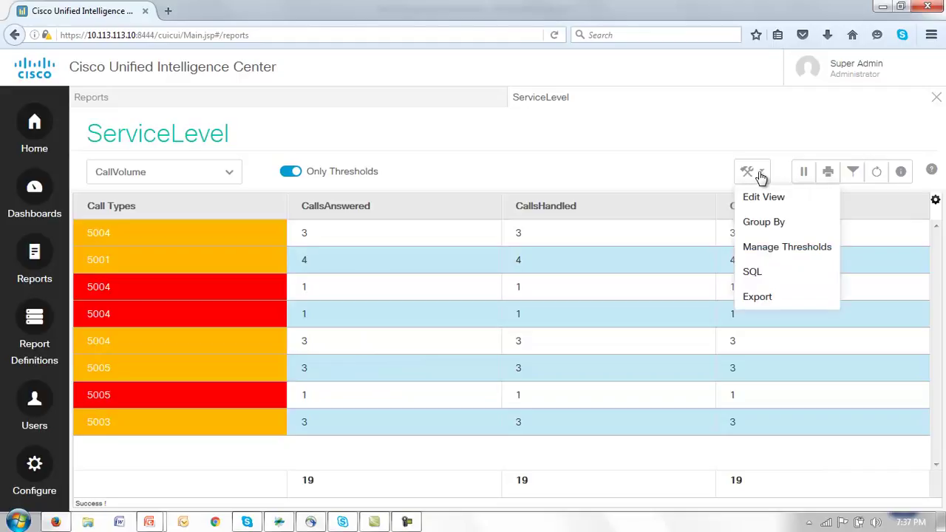
{"action": "left_click", "coordinate": [769, 250]}
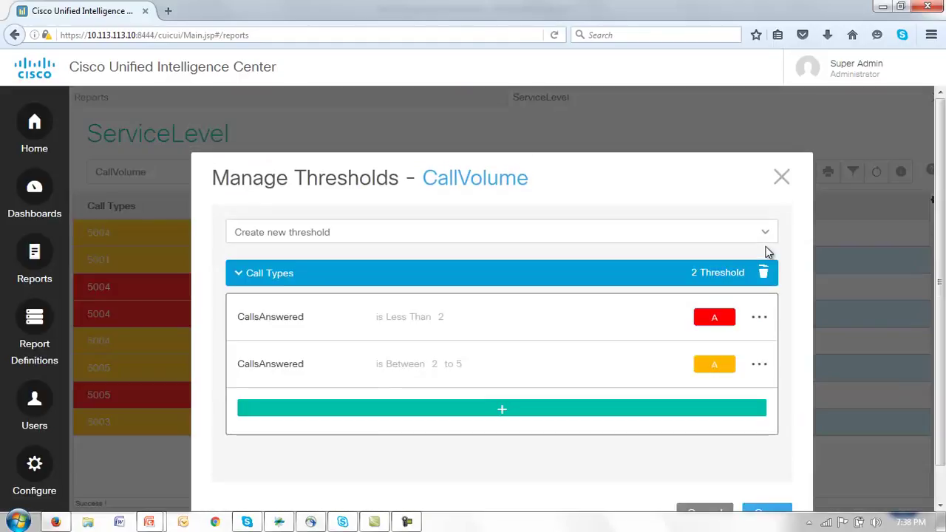
{"action": "left_click", "coordinate": [502, 411]}
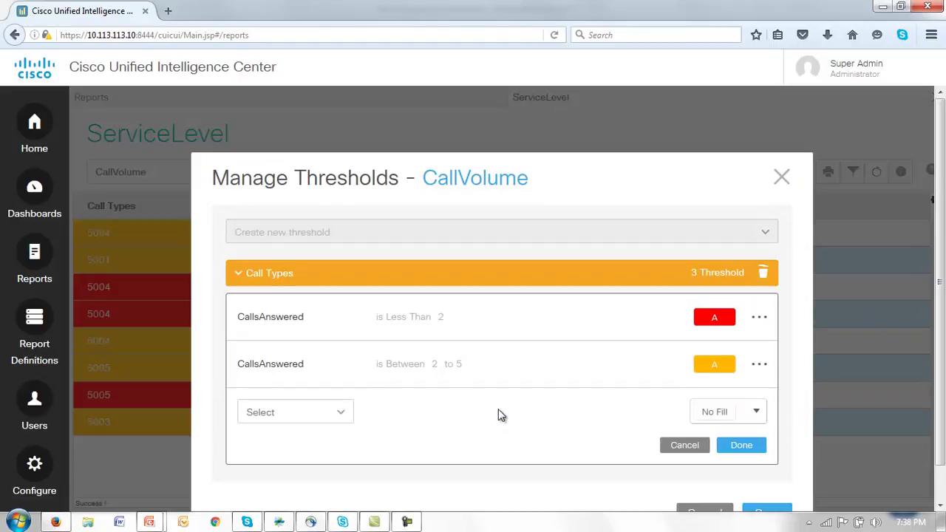
{"action": "left_click", "coordinate": [339, 415]}
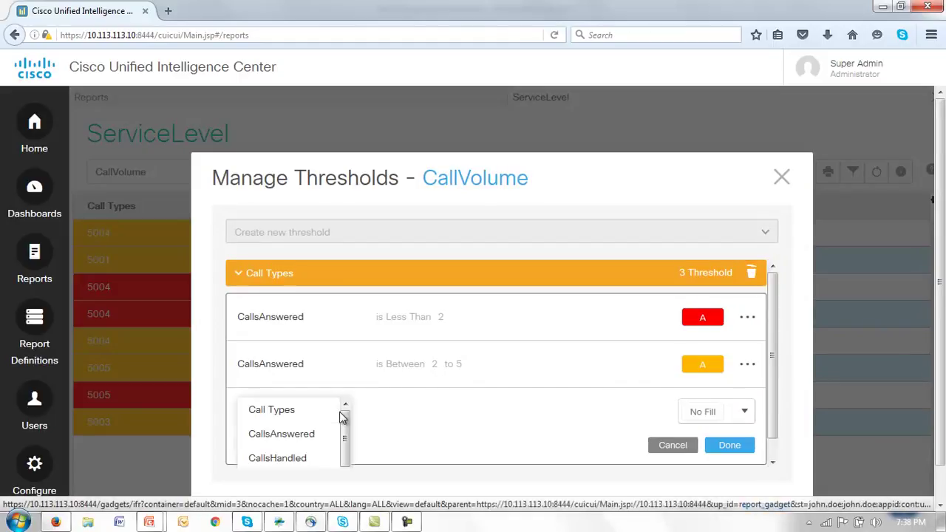
{"action": "left_click", "coordinate": [292, 440]}
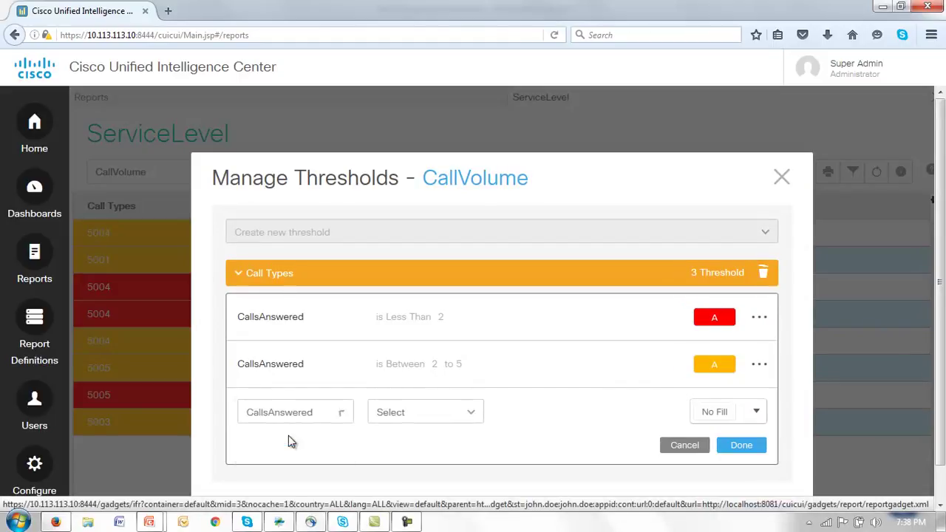
{"action": "left_click", "coordinate": [473, 416]}
{"action": "left_click_drag", "start_coordinate": [473, 422], "coordinate": [473, 446]}
{"action": "left_click", "coordinate": [390, 418]}
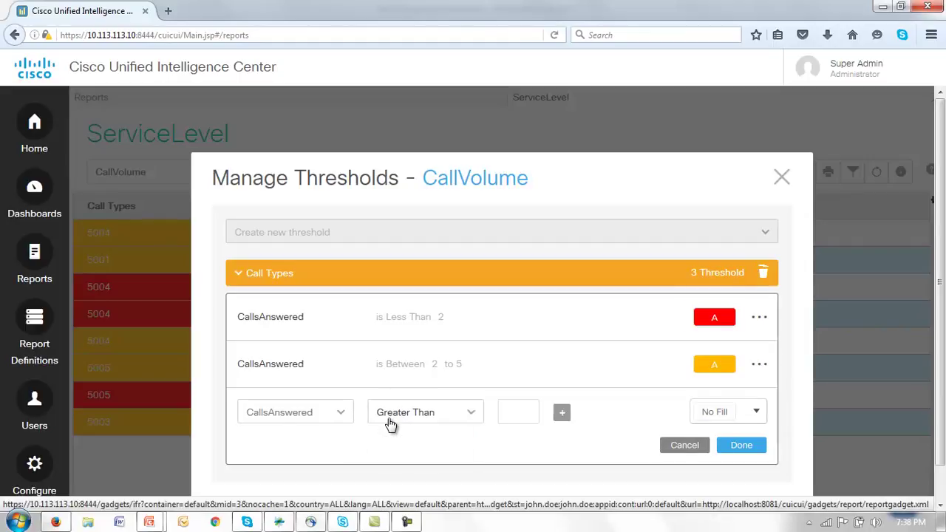
{"action": "left_click", "coordinate": [521, 414]}
{"action": "type", "text": "5"}
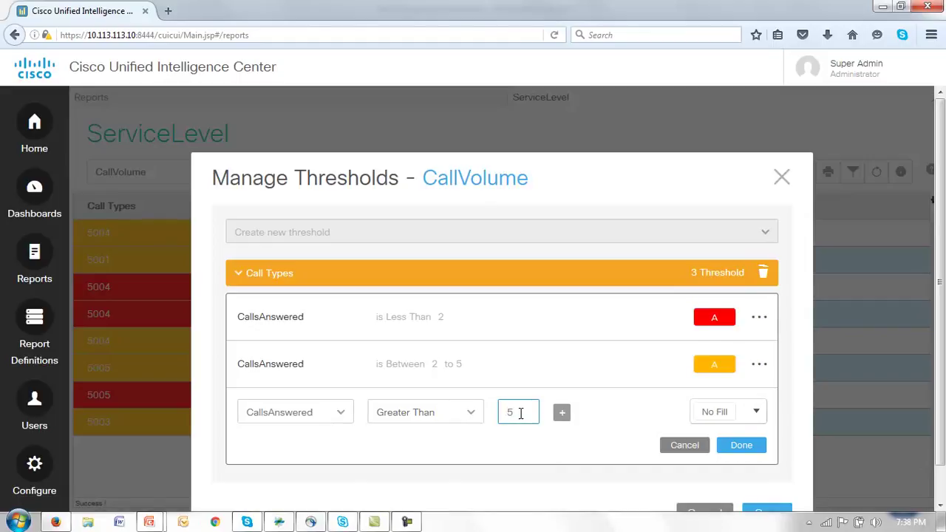
Give the new Greater Than threshold a solid green fill and save the CallVolume thresholds.
{"action": "left_click", "coordinate": [756, 414]}
{"action": "left_click", "coordinate": [665, 441]}
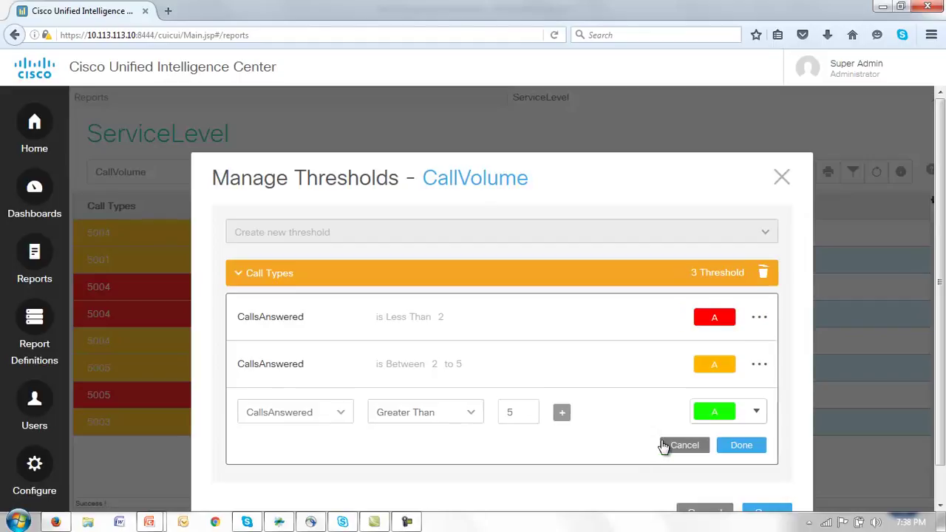
{"action": "left_click", "coordinate": [740, 447]}
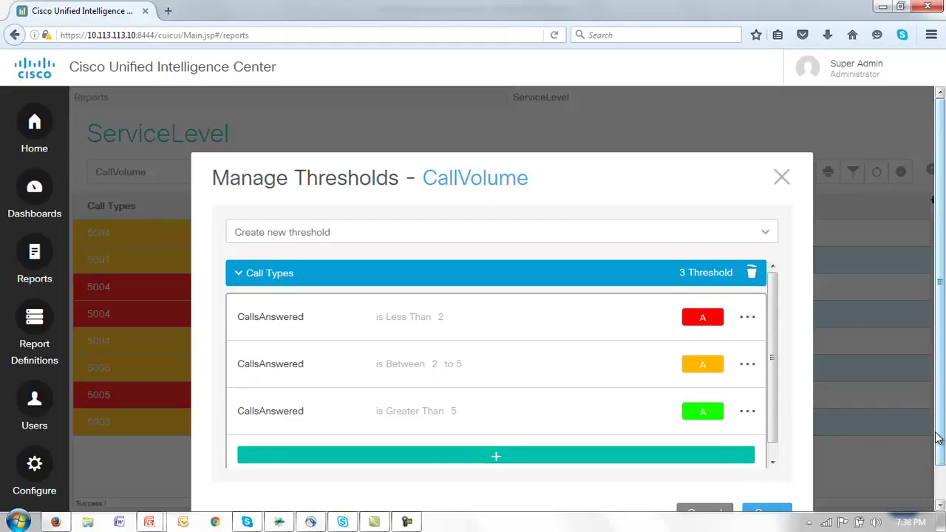
{"action": "left_click", "coordinate": [767, 480]}
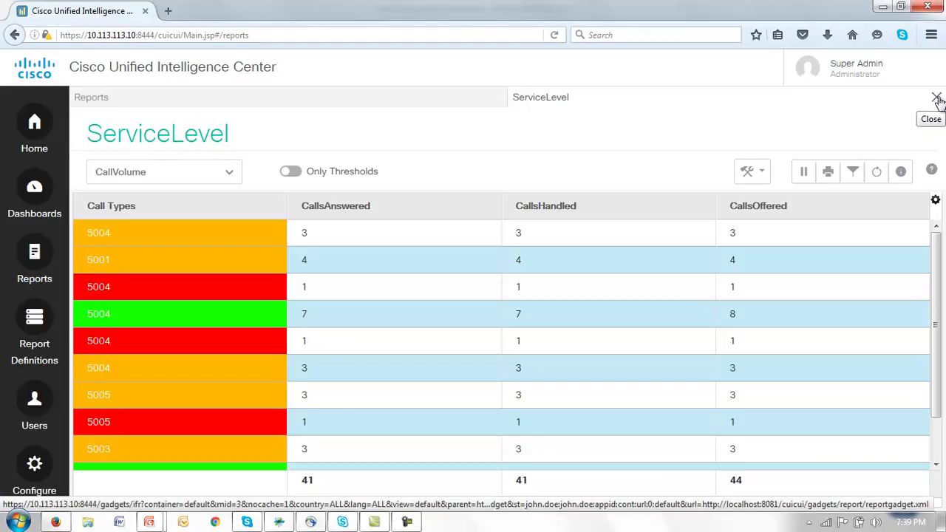
Close the ServiceLevel report and get the Excel permalink of its CallVolume view.
{"action": "left_click", "coordinate": [937, 100]}
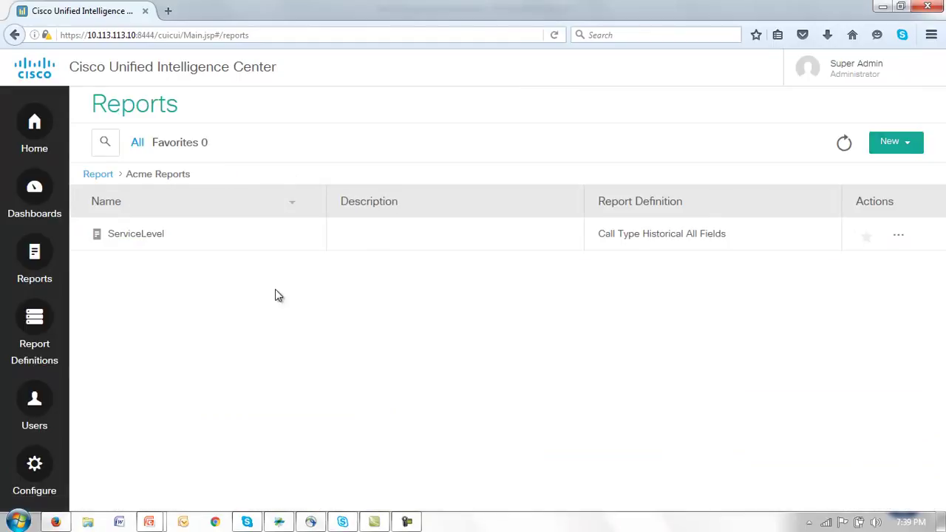
{"action": "left_click", "coordinate": [897, 240]}
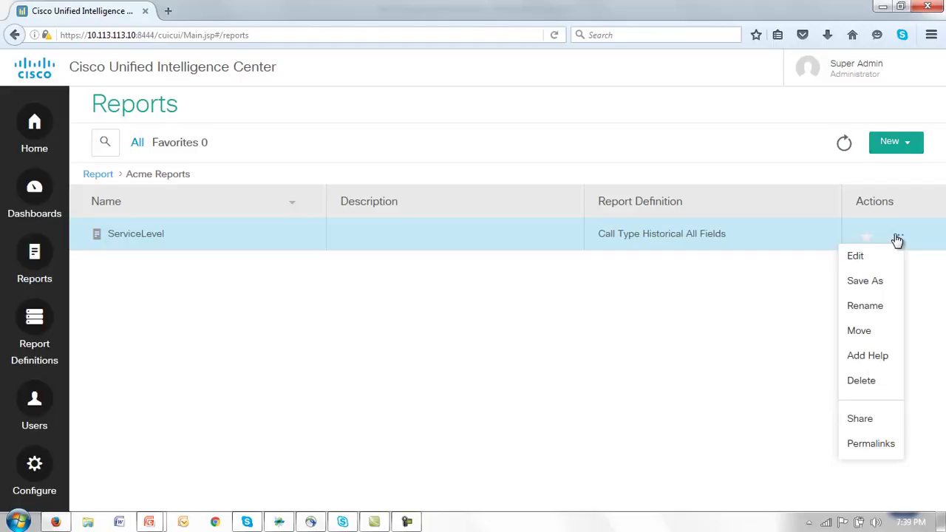
{"action": "left_click", "coordinate": [865, 445]}
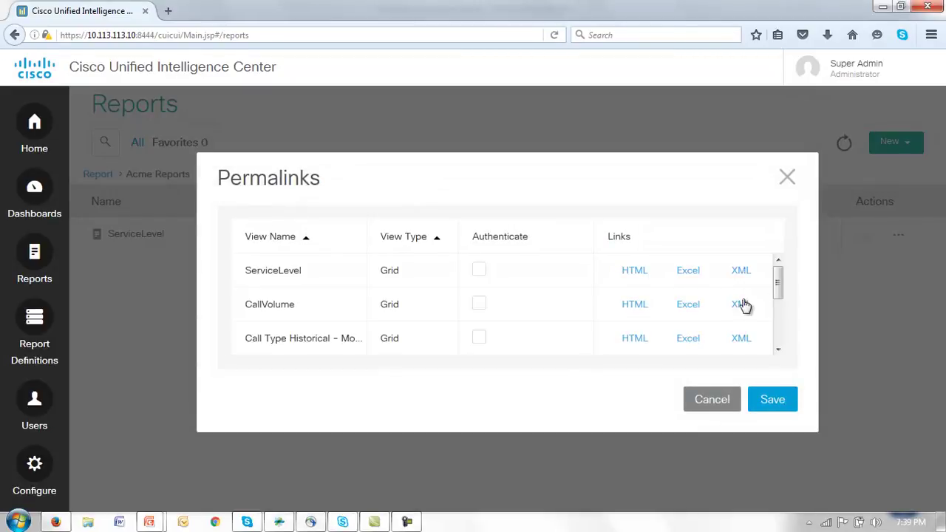
{"action": "mouse_move", "coordinate": [776, 290]}
{"action": "left_mouse_down"}
{"action": "mouse_move", "coordinate": [778, 299]}
{"action": "mouse_move", "coordinate": [781, 289]}
{"action": "left_mouse_up"}
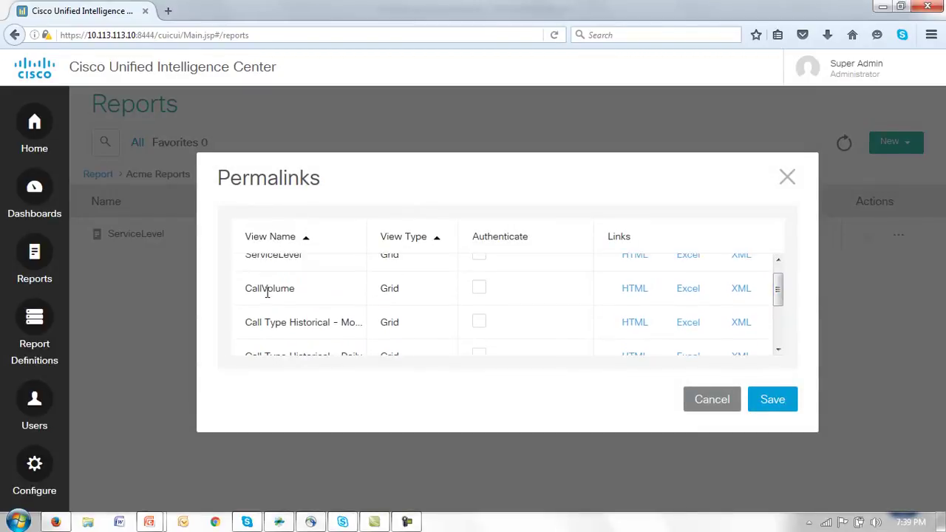
{"action": "left_click", "coordinate": [680, 296]}
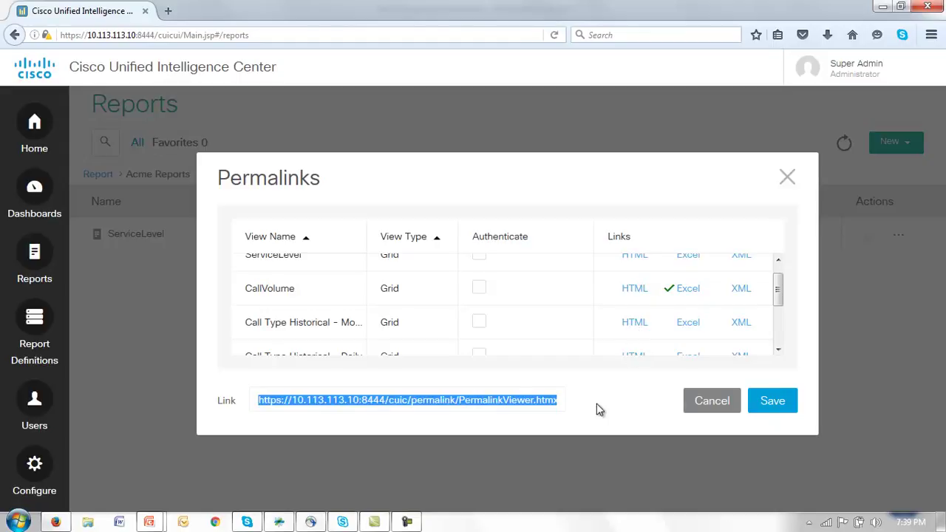
Open the CallVolume Excel permalink in a new browser tab, check the report output, and close that tab.
{"action": "left_click", "coordinate": [167, 11]}
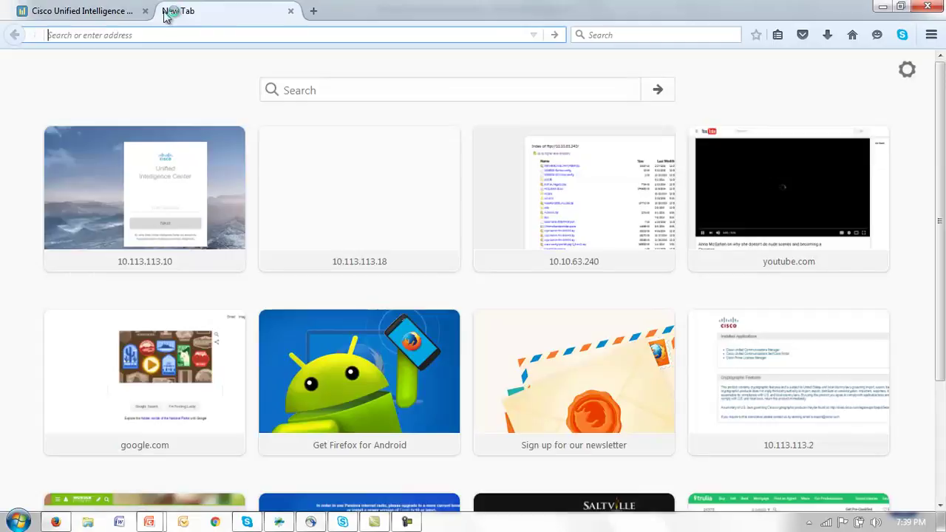
{"action": "type", "text": "https://10.113.113.10:8444/cuic/permalink/PermalinkViewer.htmx?viewId=E019EDD6A077482BA809863D69C46784&linkType=excelType"}
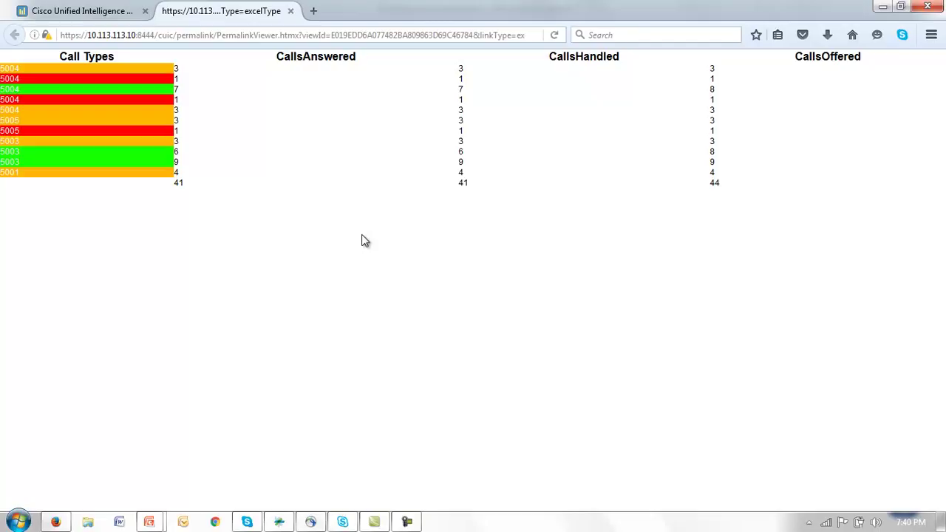
{"action": "left_click", "coordinate": [292, 11]}
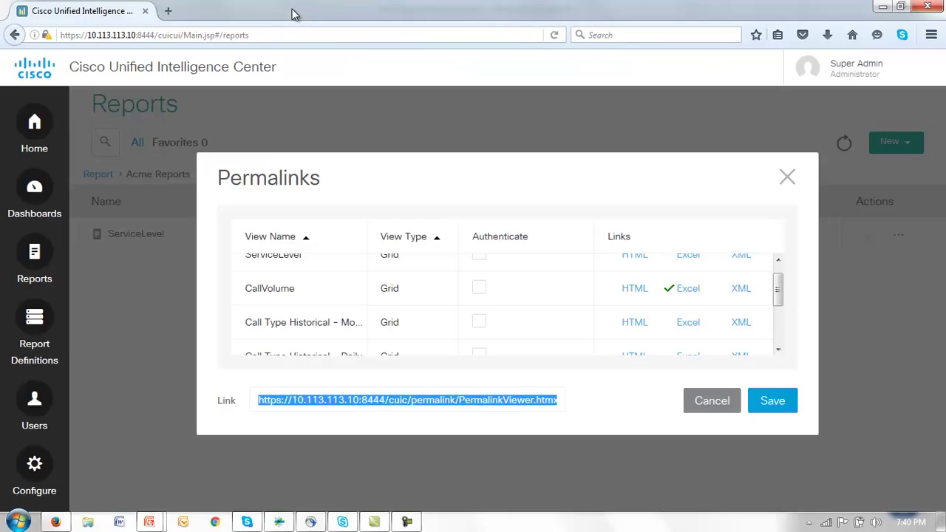
Get the HTML permalink of the CallVolume view and enter it as the address of a new browser tab.
{"action": "left_click", "coordinate": [615, 288]}
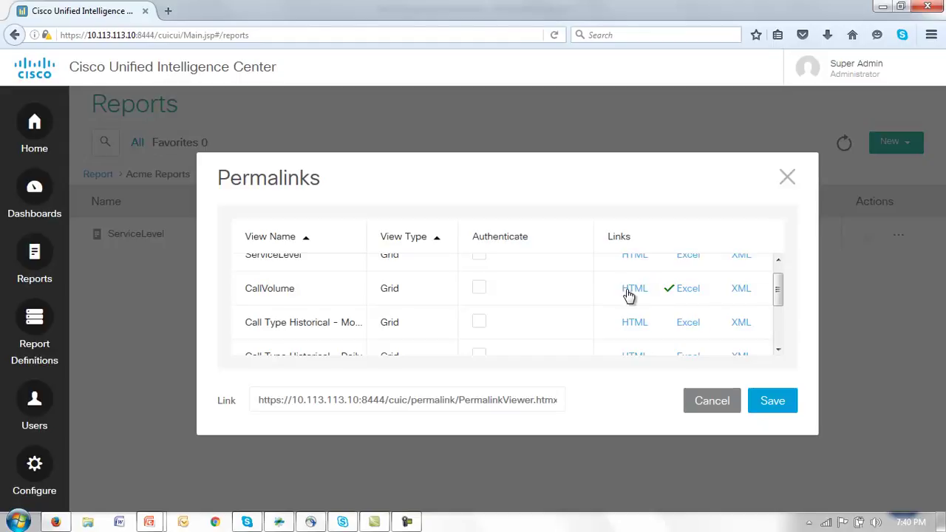
{"action": "left_click", "coordinate": [631, 290]}
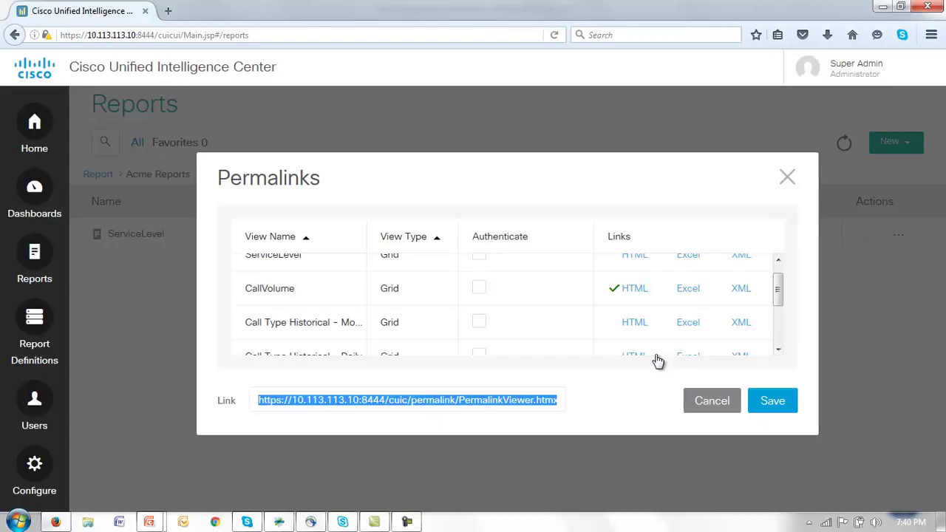
{"action": "left_click", "coordinate": [168, 10]}
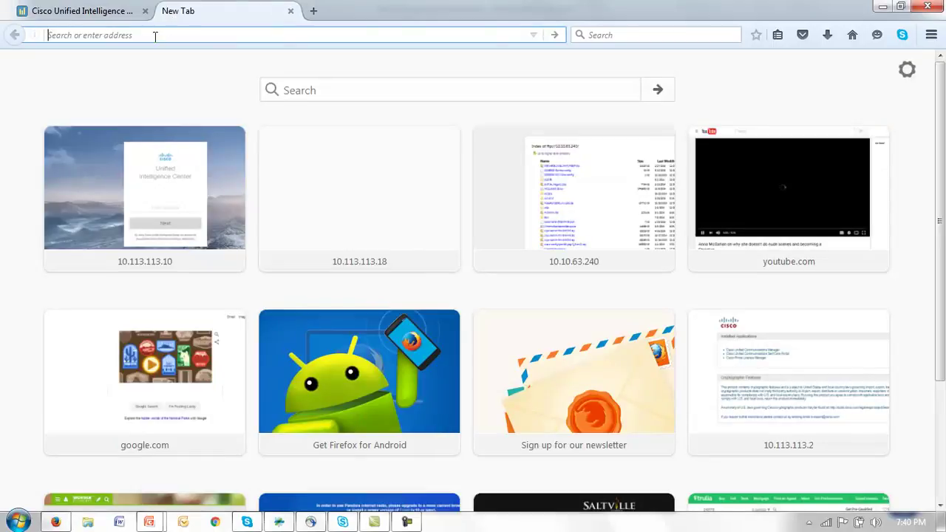
{"action": "key", "text": "ctrl+v"}
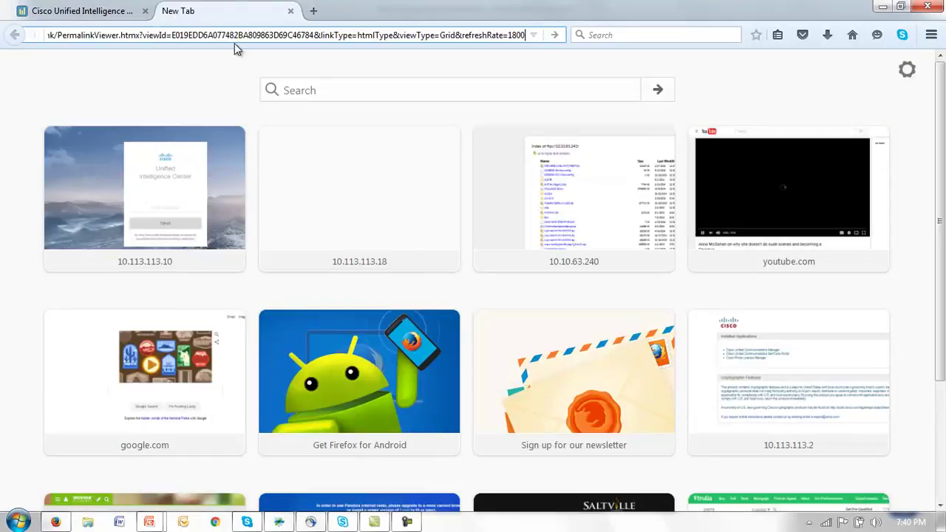